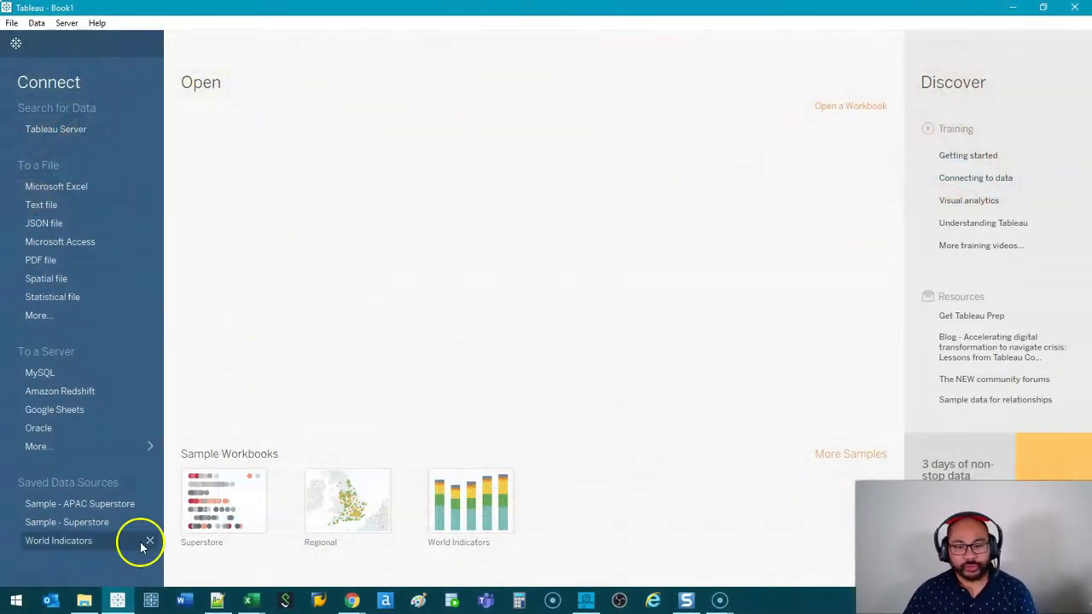
# Open the Superstore sample workbook to its Executive Overview - Profitability dashboard.
pyautogui.click(220, 508)
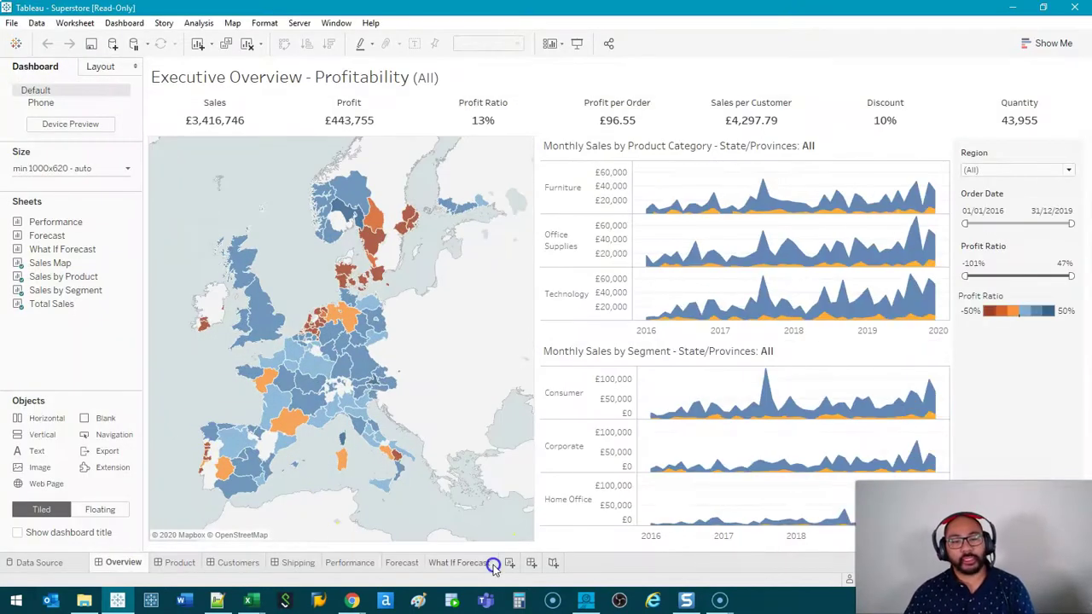
# On new Sheet 17 from Sample - Superstore, plot SUM(Sales) by continuous YEAR(Order Date), 2016–2019.
pyautogui.click(508, 566)
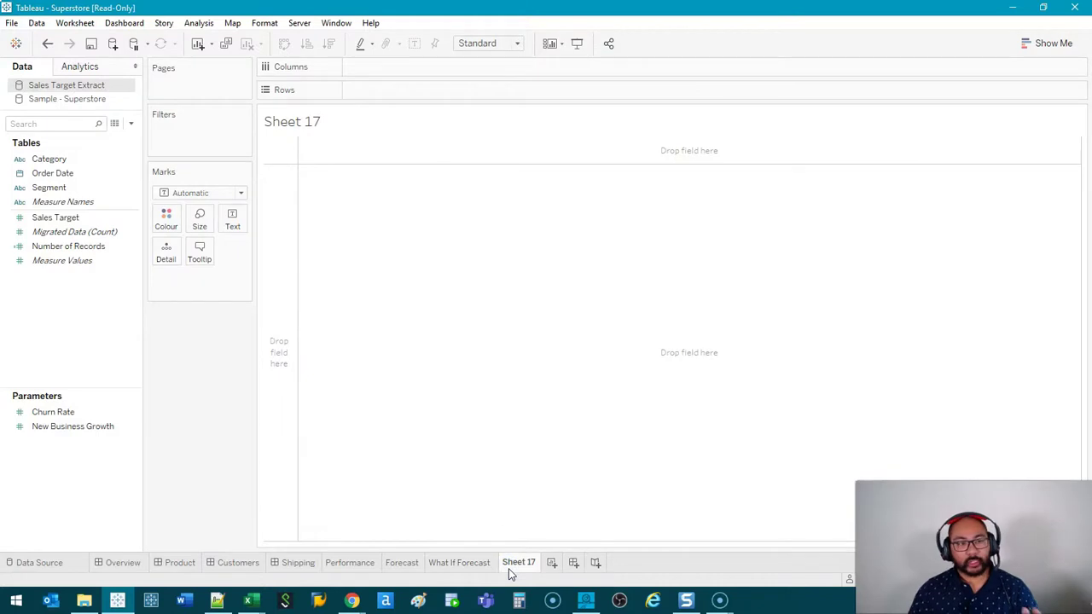
pyautogui.click(81, 100)
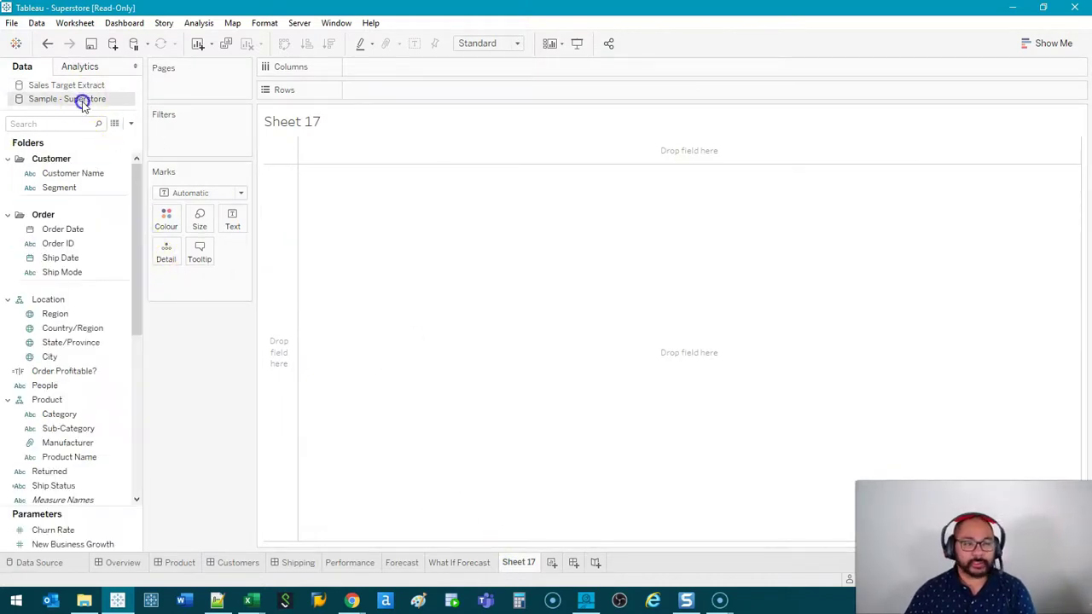
pyautogui.moveTo(139, 165); pyautogui.dragTo(167, 246)
pyautogui.click(146, 229)
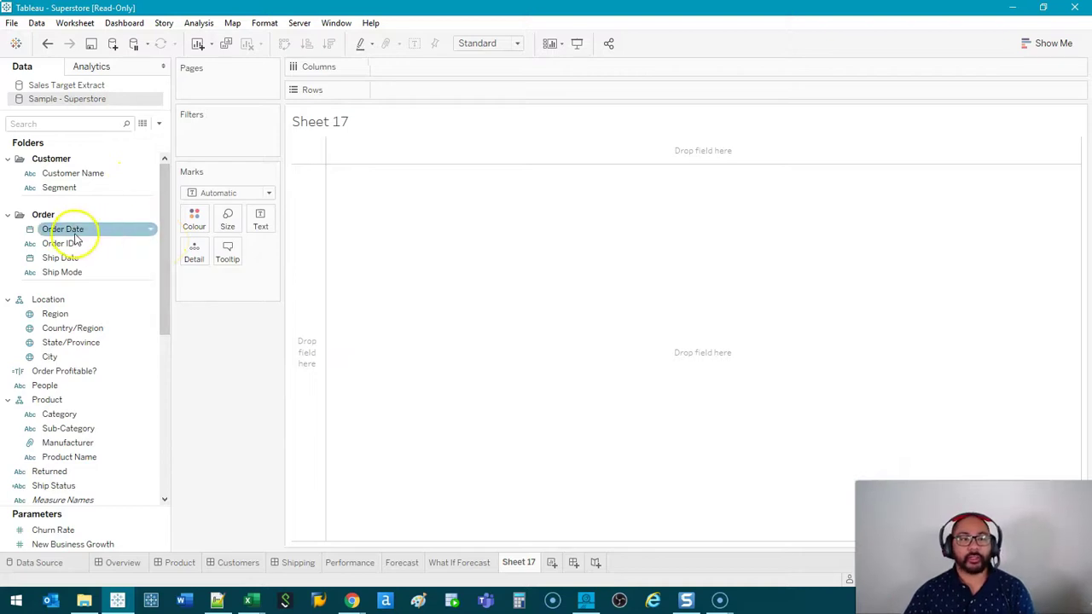
pyautogui.moveTo(74, 238); pyautogui.dragTo(432, 72)
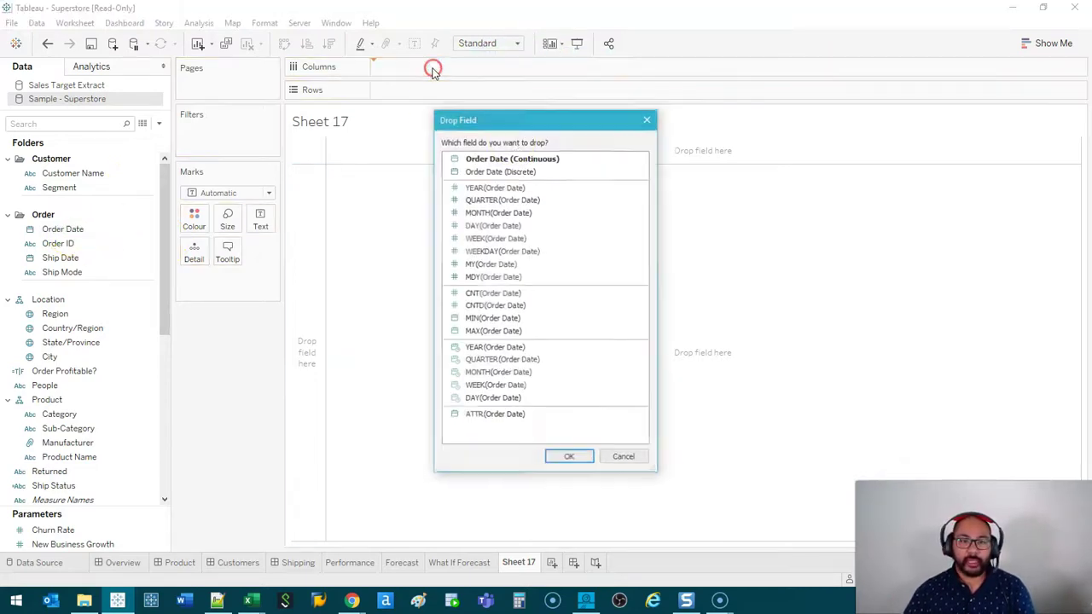
pyautogui.doubleClick(524, 348)
pyautogui.scroll(-5, 111, 409)
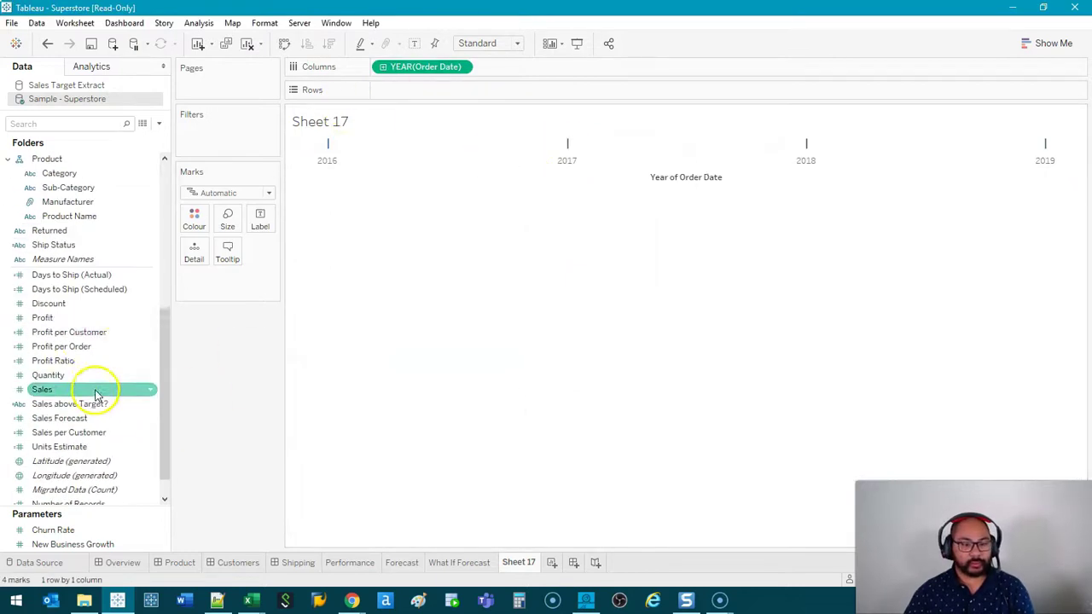
pyautogui.moveTo(48, 389); pyautogui.dragTo(410, 90)
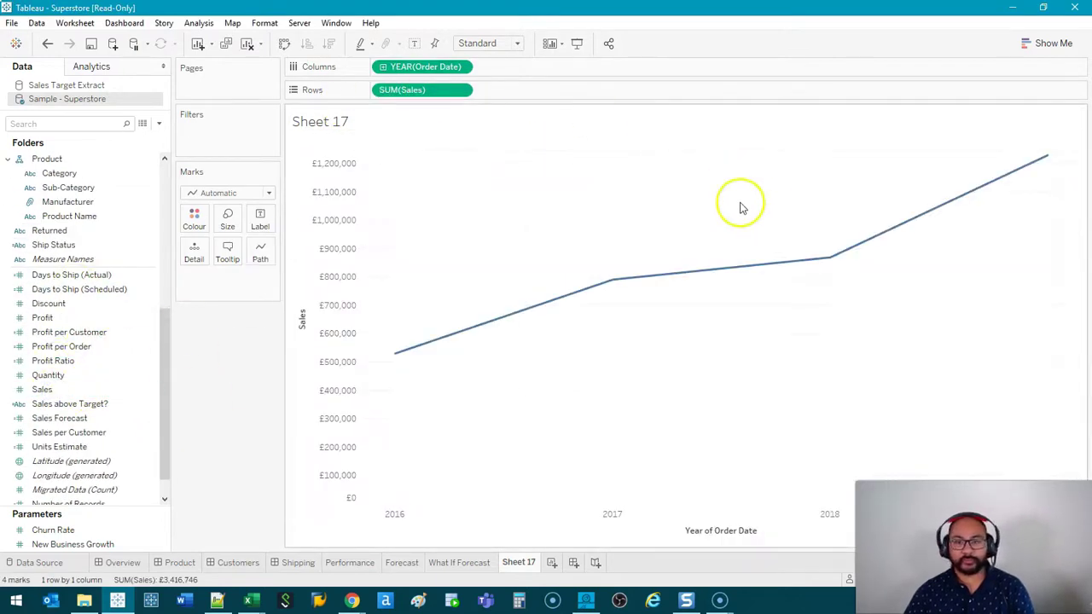
# Switch the marks to Bar and drill Order Date from years down to quarters and months.
pyautogui.click(266, 192)
pyautogui.click(247, 209)
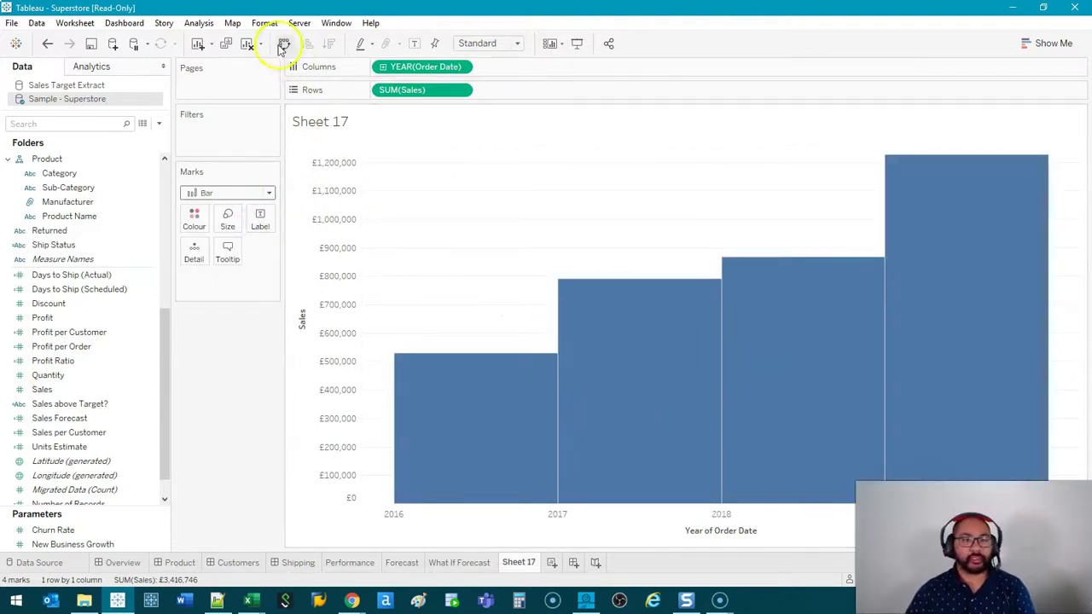
pyautogui.click(383, 68)
pyautogui.click(383, 68)
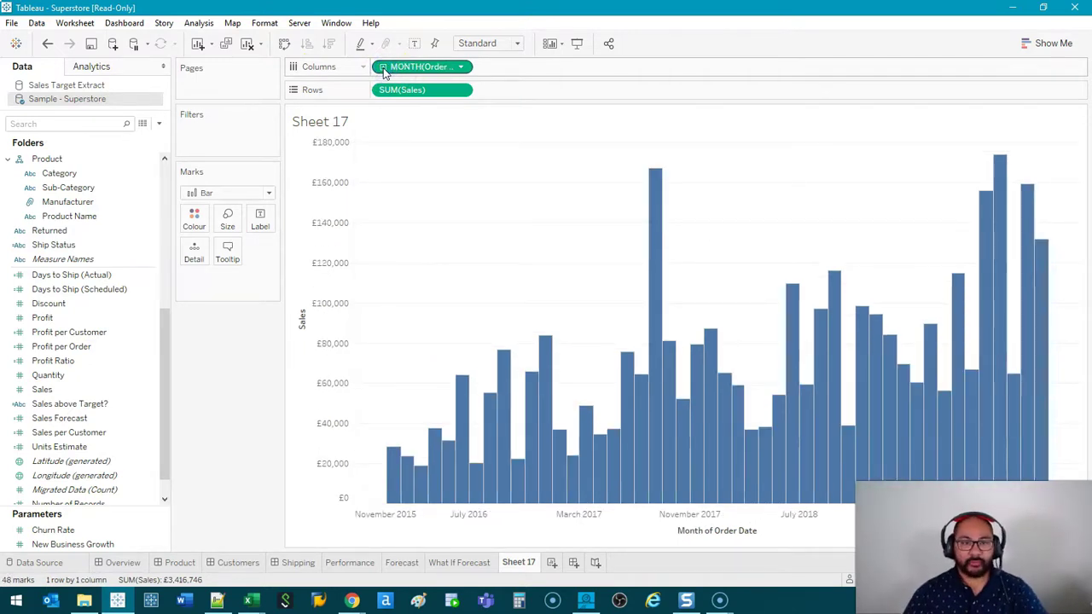
# Try a line mark and undo it, then drill Order Date through weeks to DAY, giving 1,253 daily bars.
pyautogui.click(246, 192)
pyautogui.click(207, 236)
pyautogui.click(48, 43)
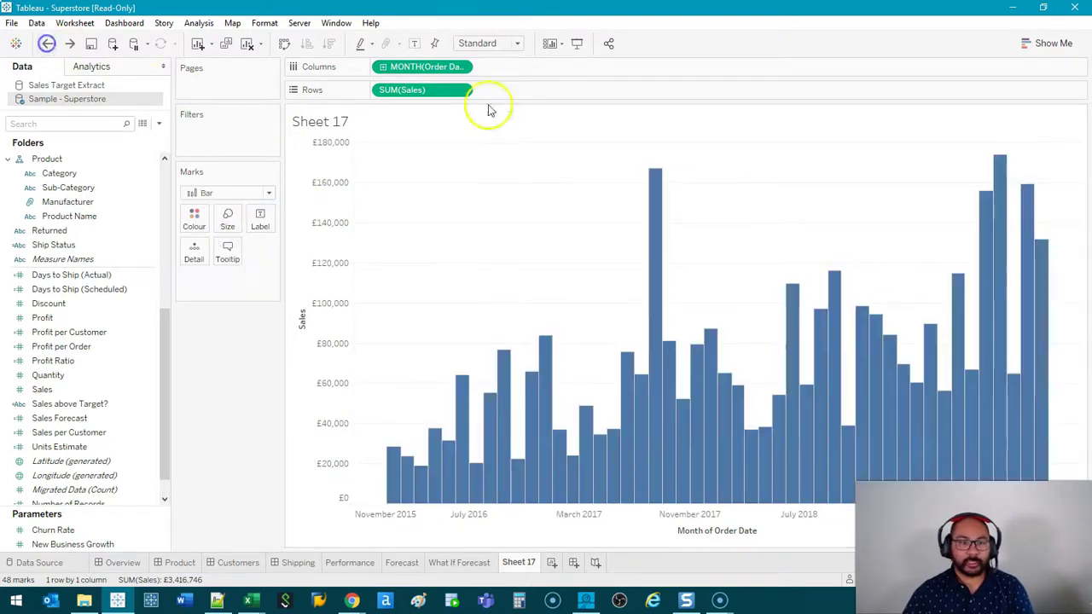
pyautogui.click(383, 67)
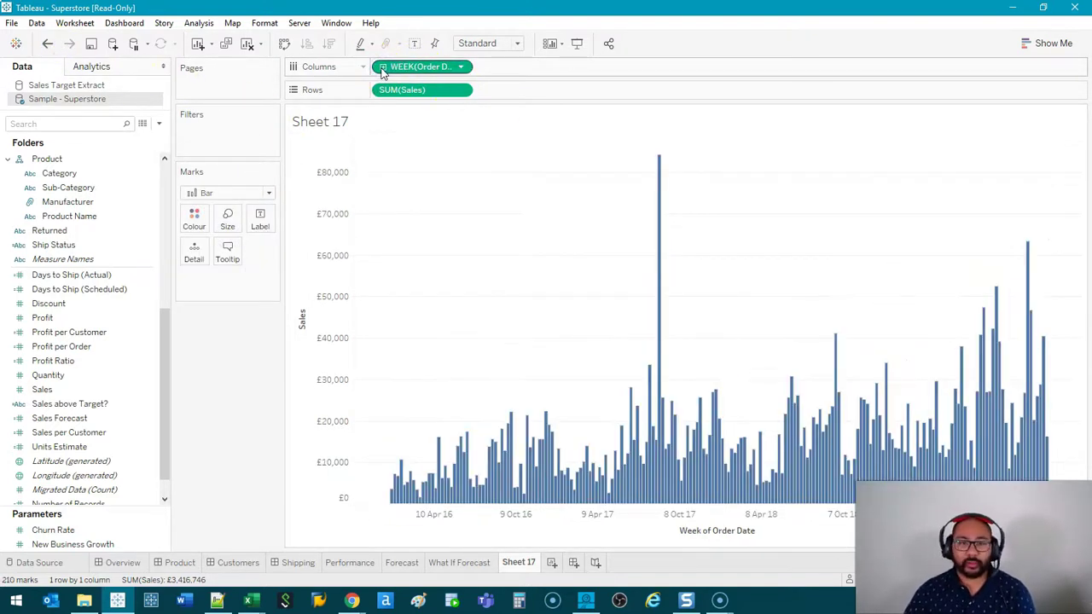
pyautogui.click(384, 67)
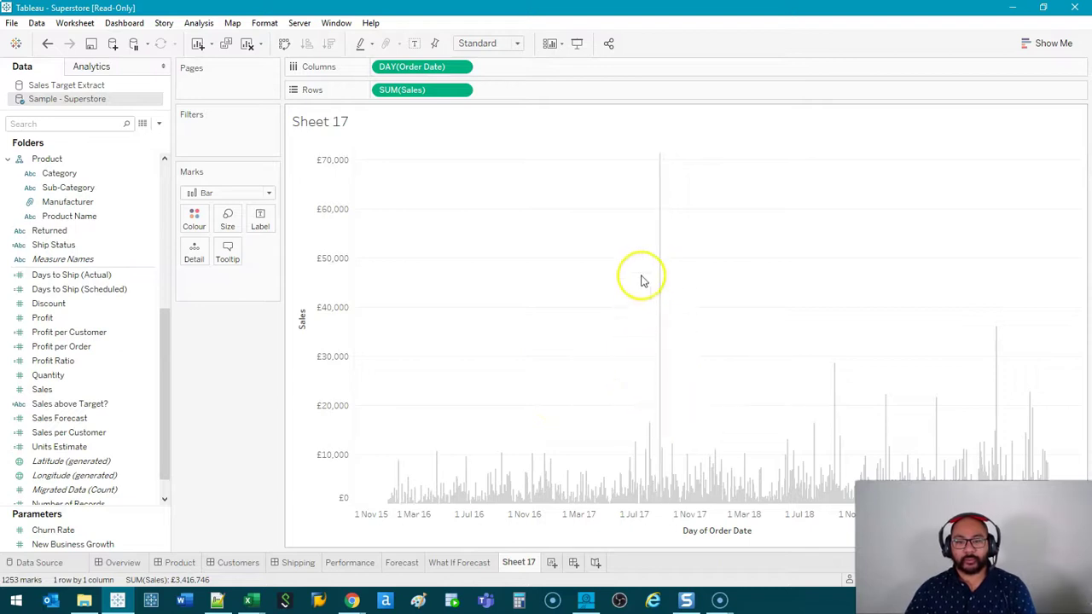
# Draw daily sales as a line, exposing the spike near £70,000 in late 2017.
pyautogui.moveTo(661, 286)
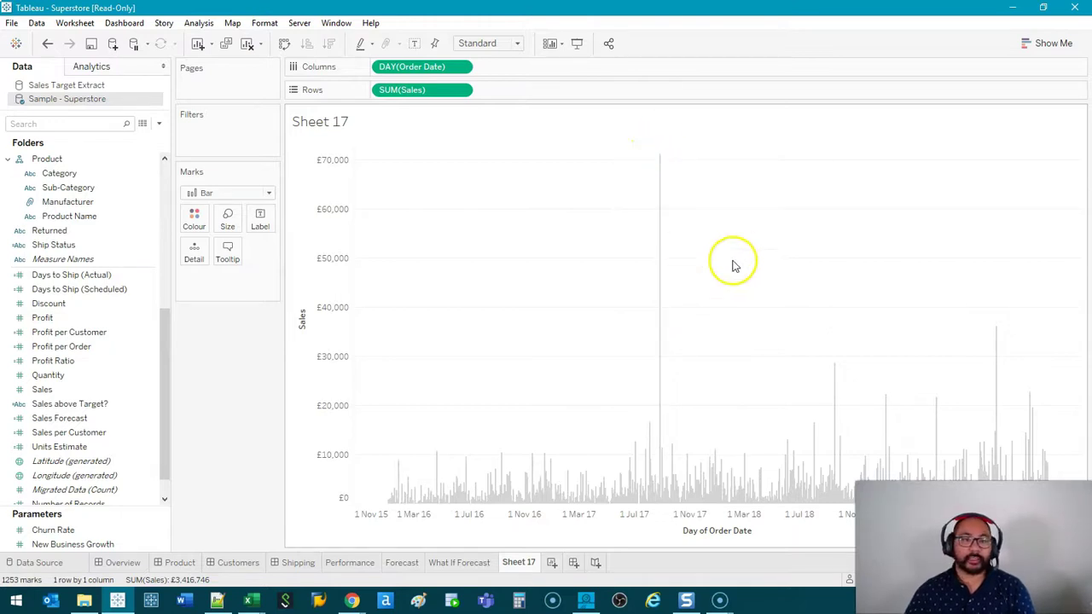
pyautogui.click(227, 193)
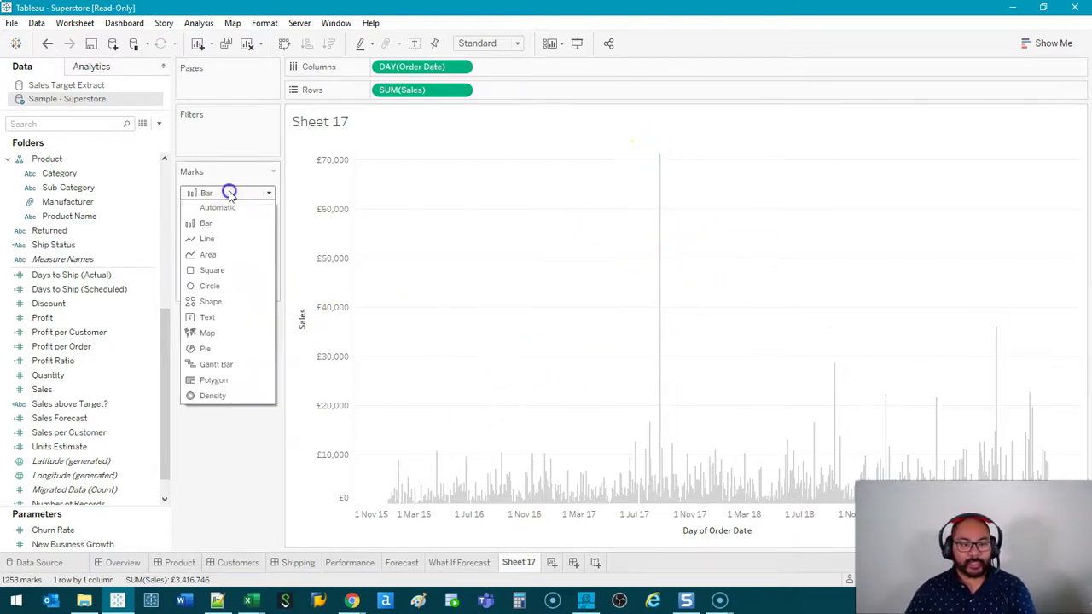
pyautogui.click(237, 241)
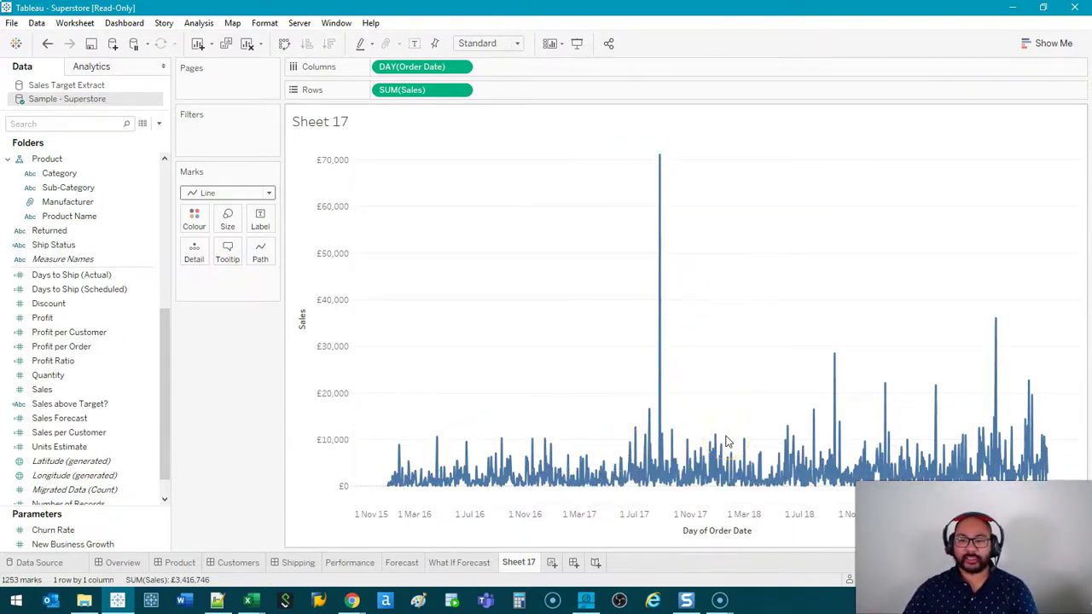
pyautogui.moveTo(605, 151); pyautogui.dragTo(1046, 385)
pyautogui.click(808, 295)
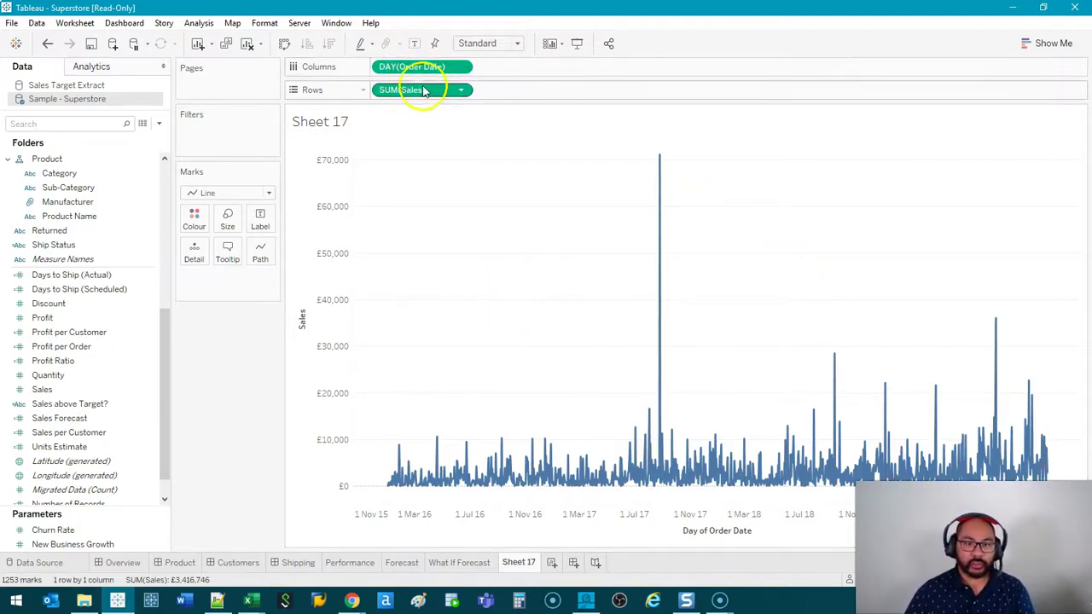
# Move SUM(Sales) from Rows onto Size and fit the chart to Entire View.
pyautogui.moveTo(423, 92); pyautogui.dragTo(231, 219)
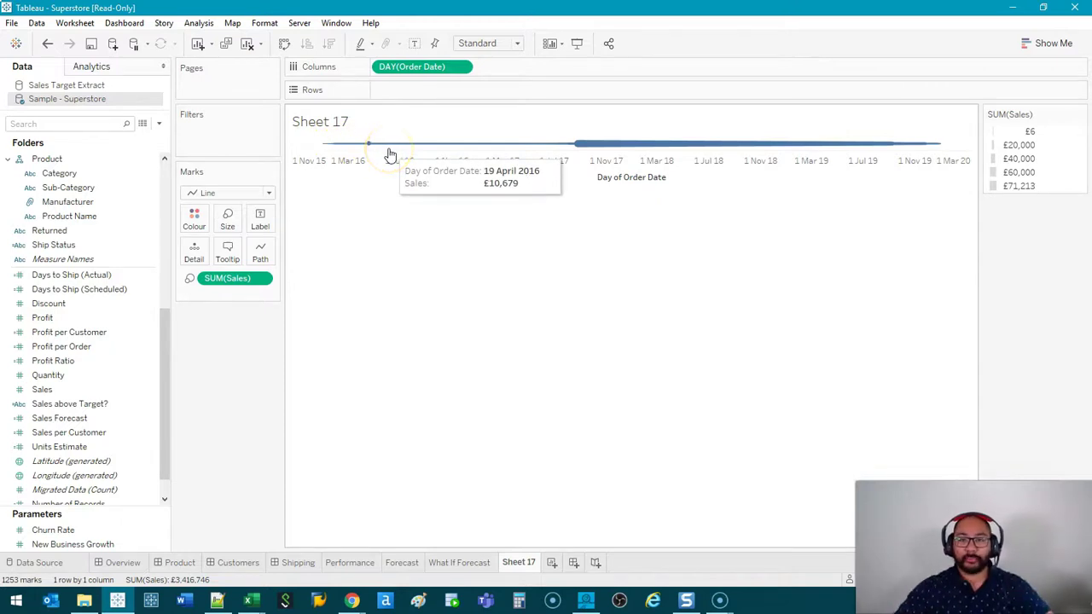
pyautogui.click(514, 43)
pyautogui.click(505, 91)
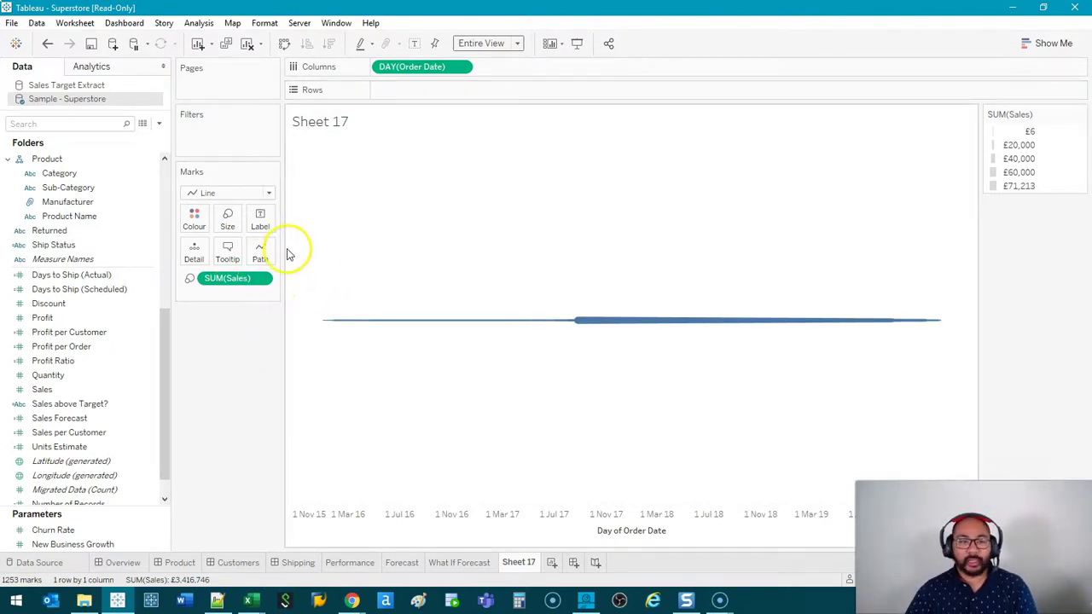
pyautogui.moveTo(285, 248); pyautogui.dragTo(288, 249)
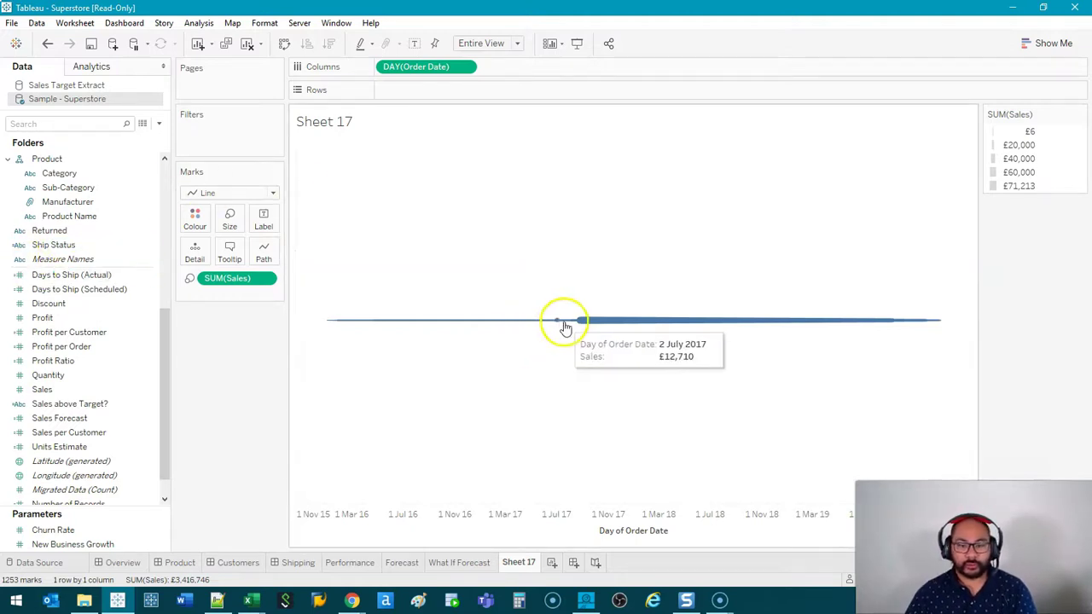
# Create a new calculated field and look up the Random function in its function list.
pyautogui.click(160, 123)
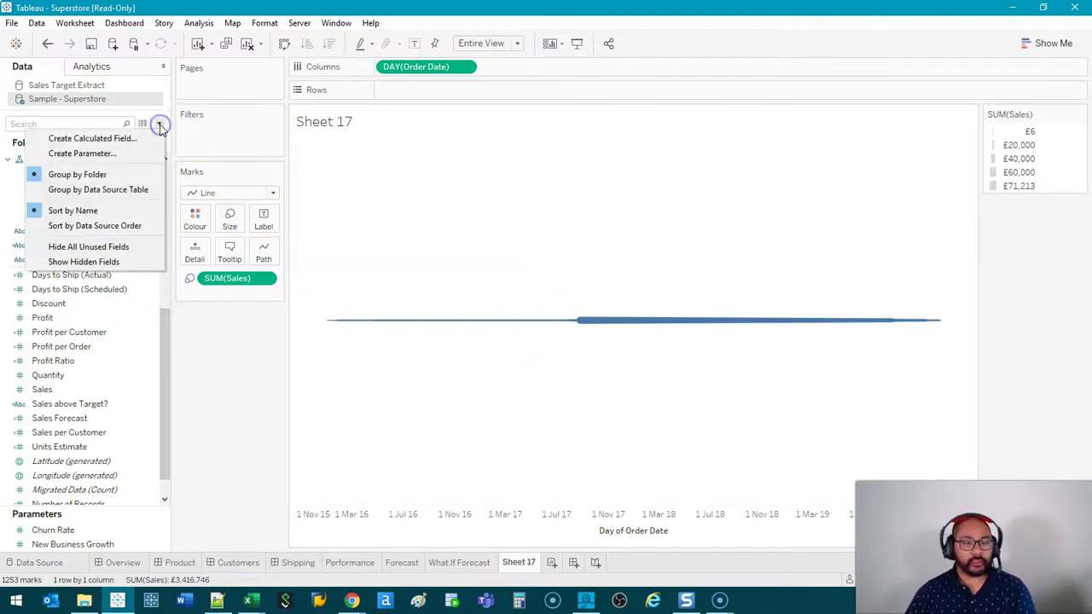
pyautogui.click(153, 138)
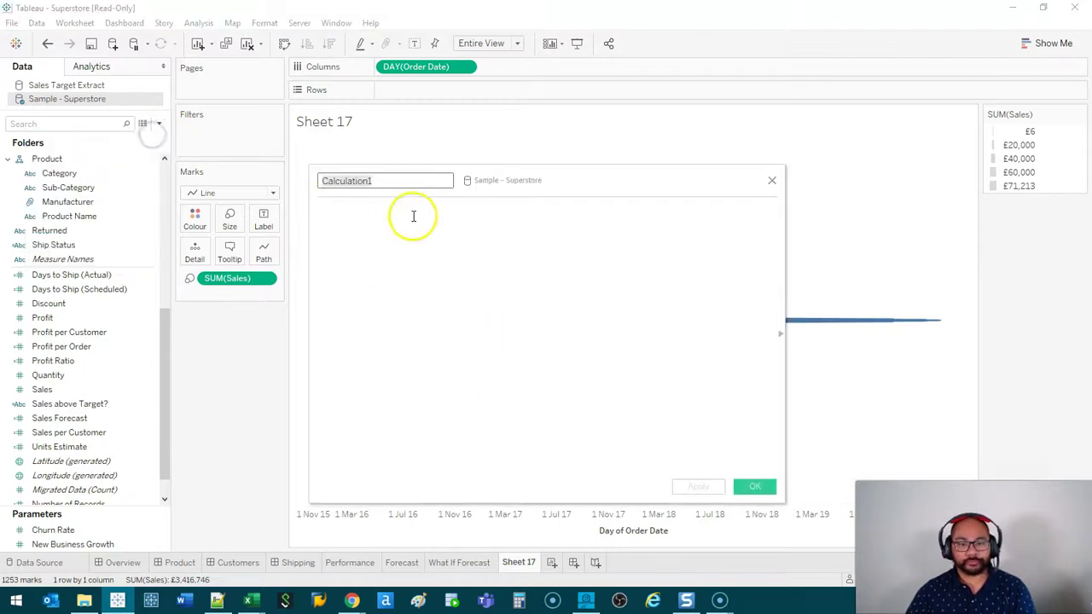
pyautogui.click(779, 332)
pyautogui.moveTo(724, 190); pyautogui.dragTo(573, 137)
pyautogui.click(675, 148)
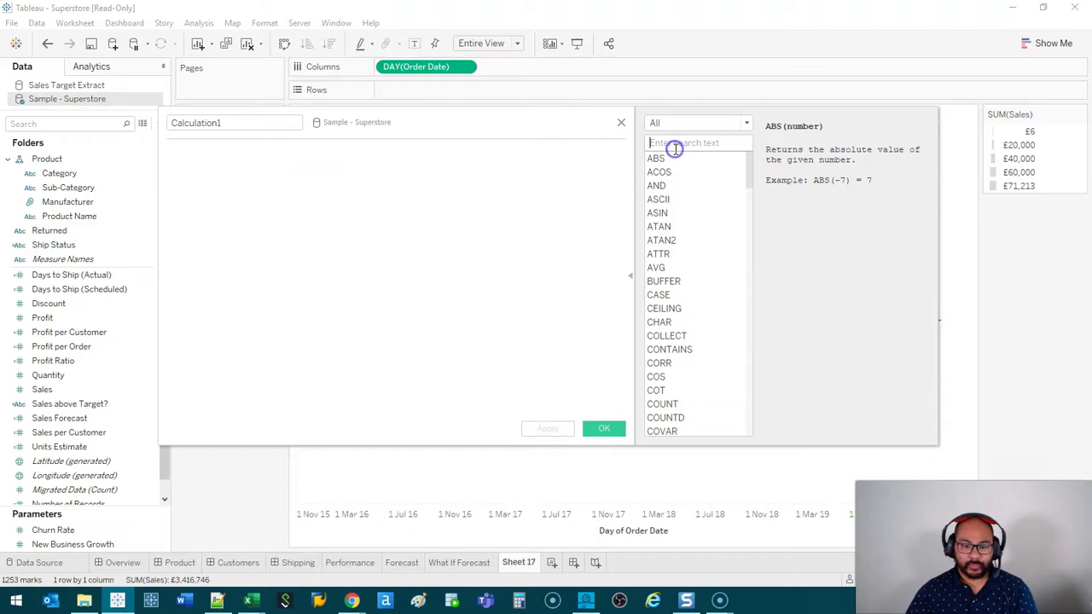
pyautogui.write('random')
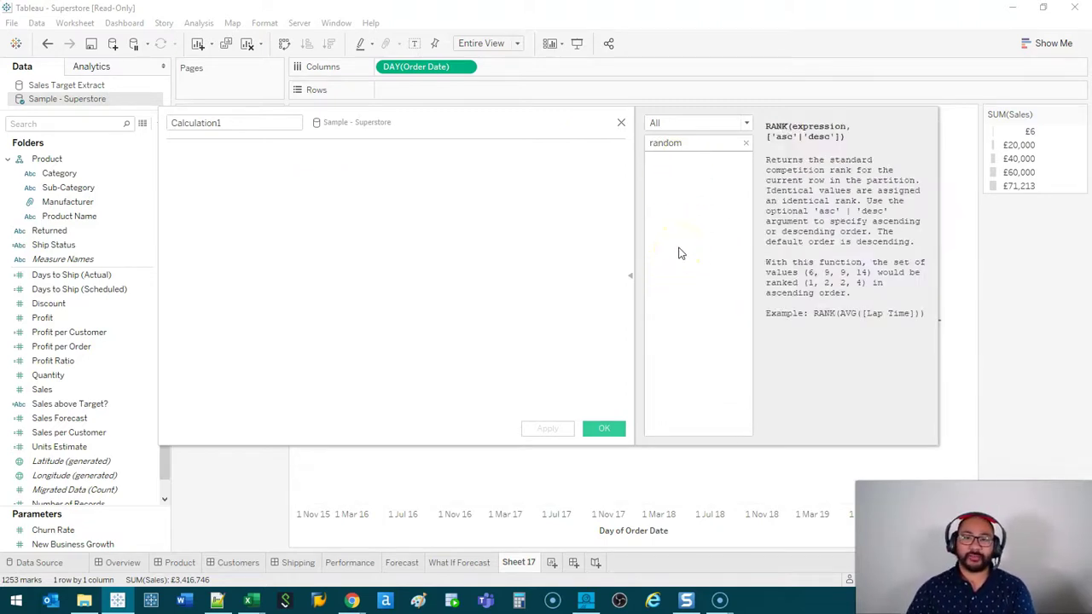
pyautogui.click(748, 143)
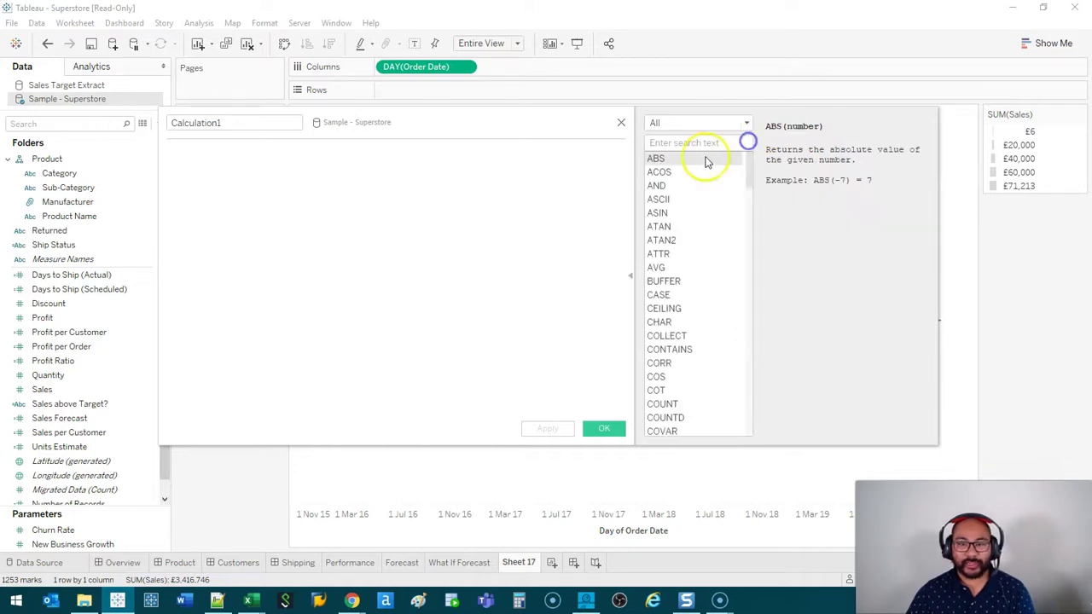
# Name the calculated field Jitter and enter the formula Random() - 0.5.
pyautogui.click(327, 205)
pyautogui.click(232, 125)
pyautogui.write('Jitter')
pyautogui.click(295, 241)
pyautogui.write('Random() - 0.5')
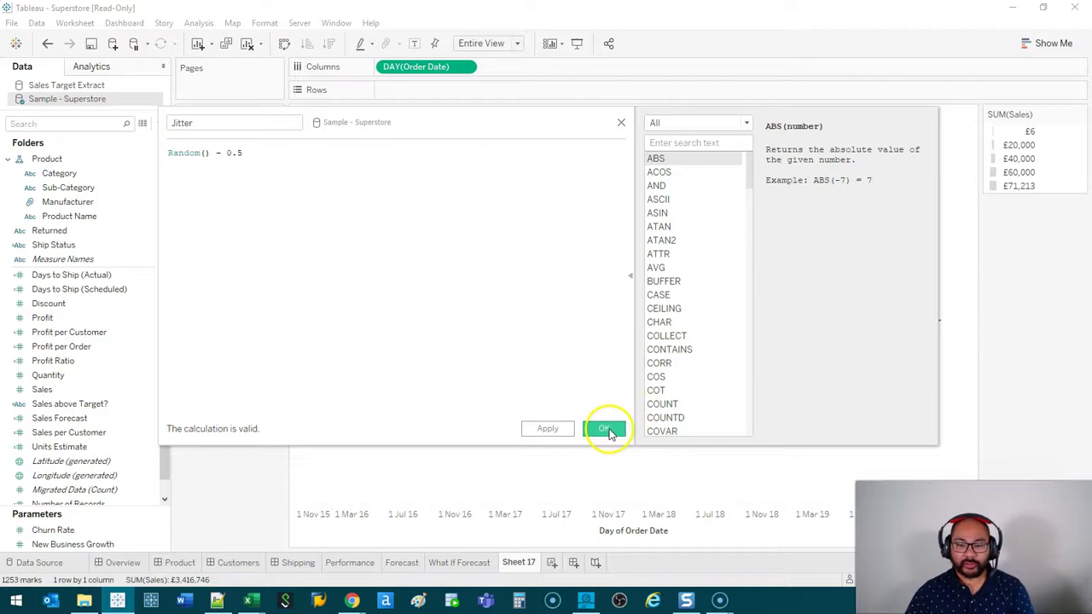
# Save Jitter, put SUM(Jitter) on Rows, and switch the marks to Circle for a jittered scatter.
pyautogui.click(606, 431)
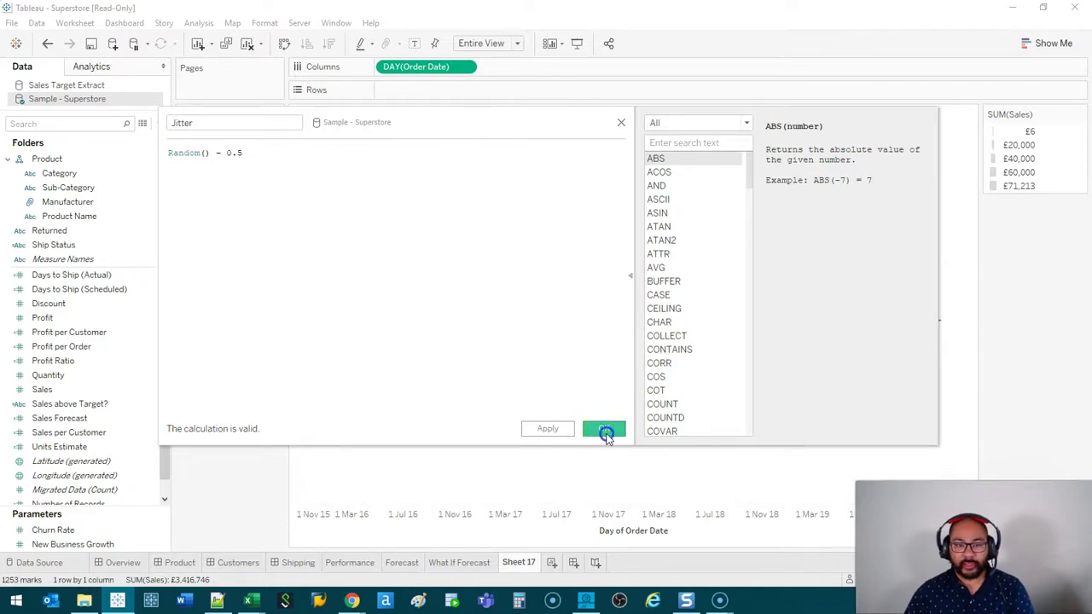
pyautogui.moveTo(51, 318); pyautogui.dragTo(427, 90)
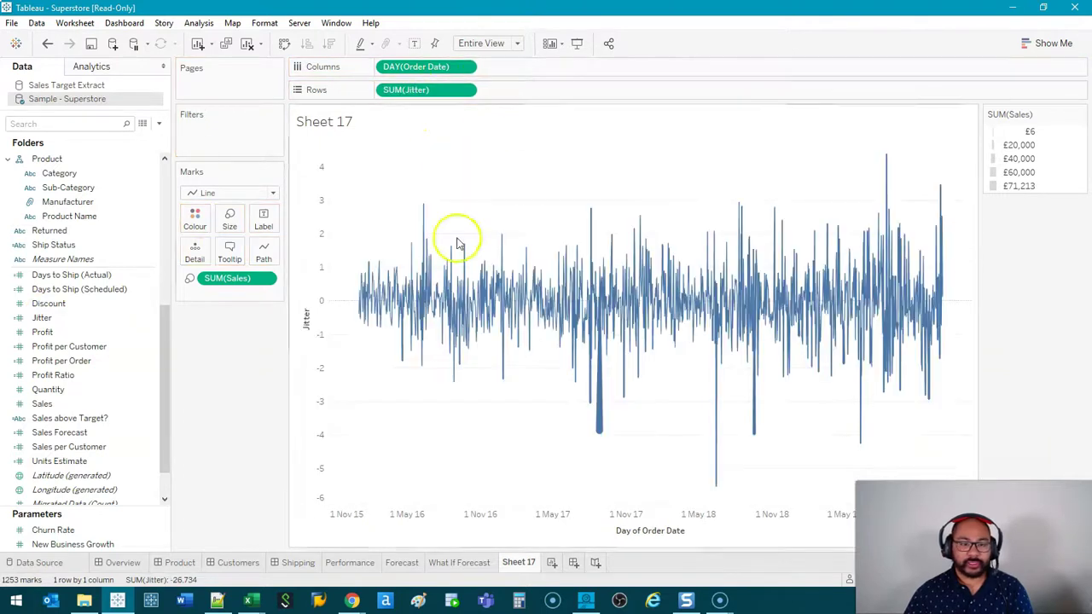
pyautogui.click(209, 193)
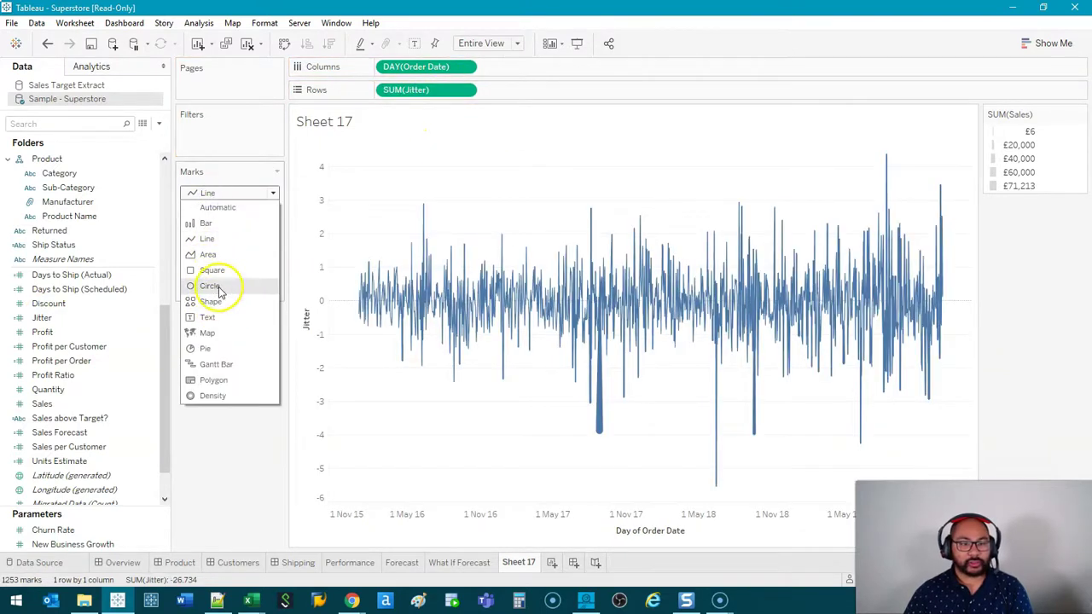
pyautogui.click(220, 287)
pyautogui.moveTo(871, 275)
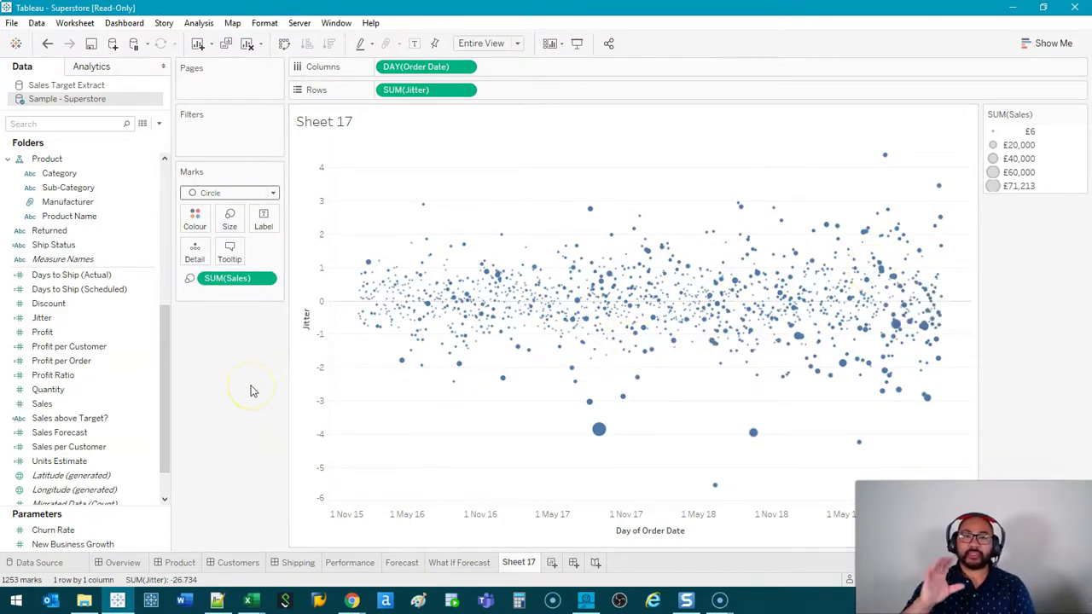
pyautogui.moveTo(365, 279)
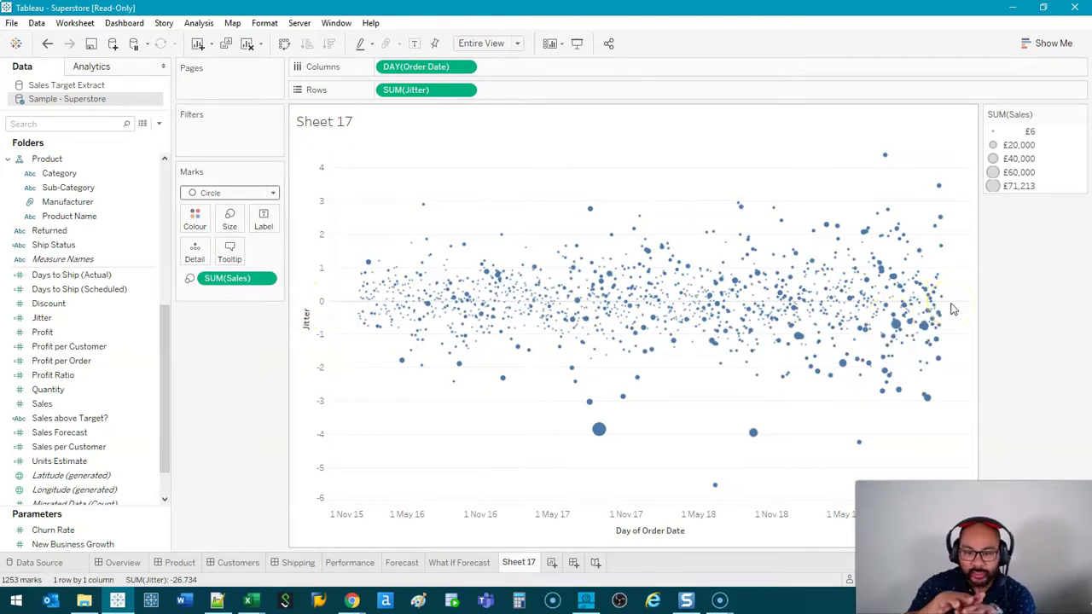
pyautogui.click(98, 319)
pyautogui.rightClick(98, 319)
pyautogui.click(170, 83)
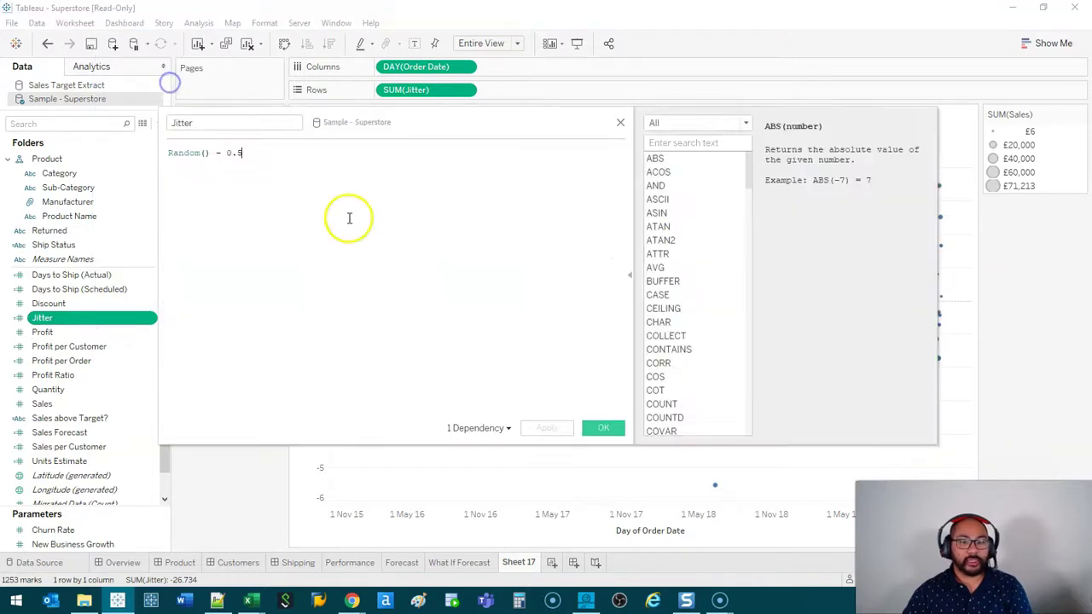
pyautogui.moveTo(244, 153); pyautogui.dragTo(210, 153)
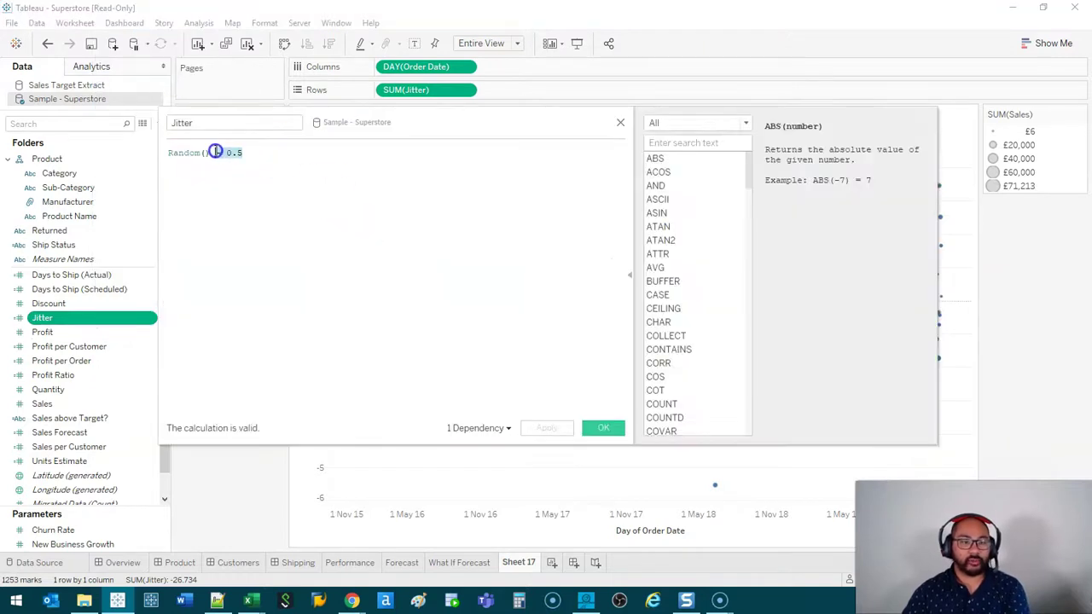
pyautogui.click(629, 281)
pyautogui.moveTo(631, 281); pyautogui.dragTo(482, 281)
pyautogui.moveTo(388, 123); pyautogui.dragTo(246, 105)
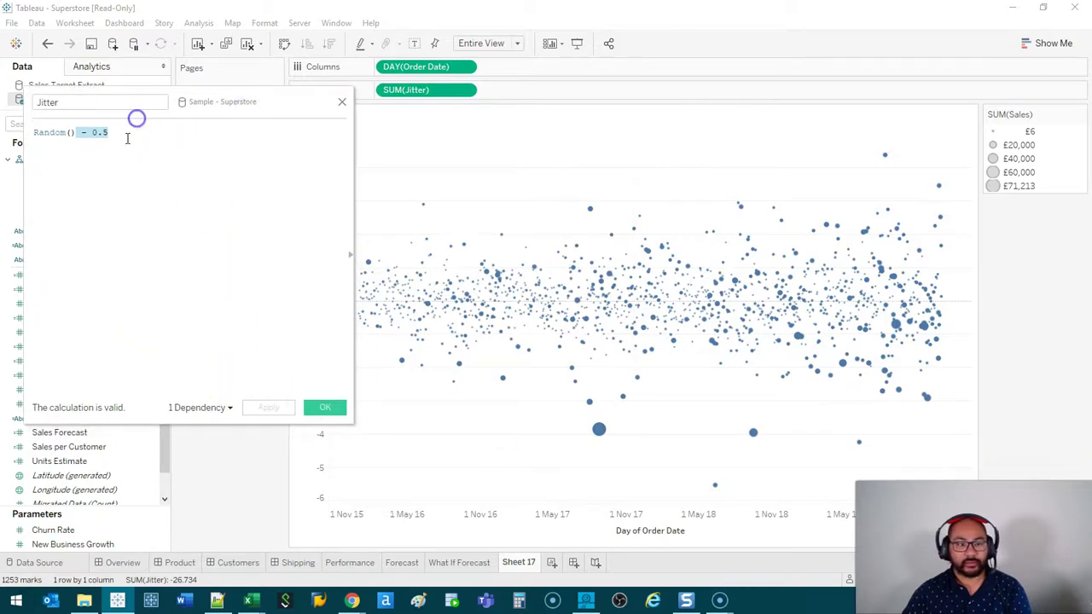
pyautogui.press('BackSpace')
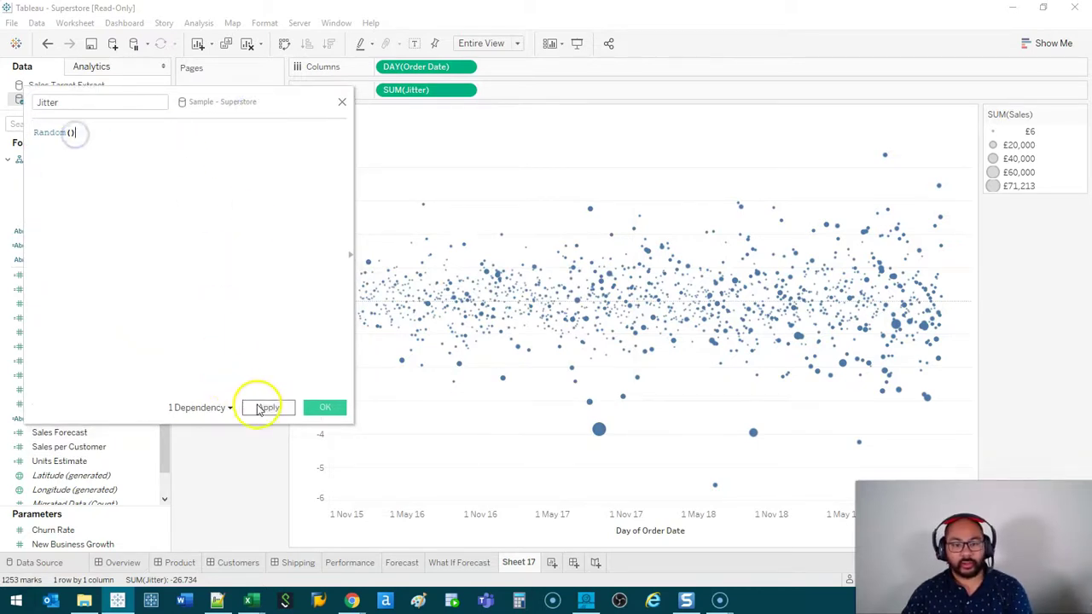
pyautogui.click(264, 407)
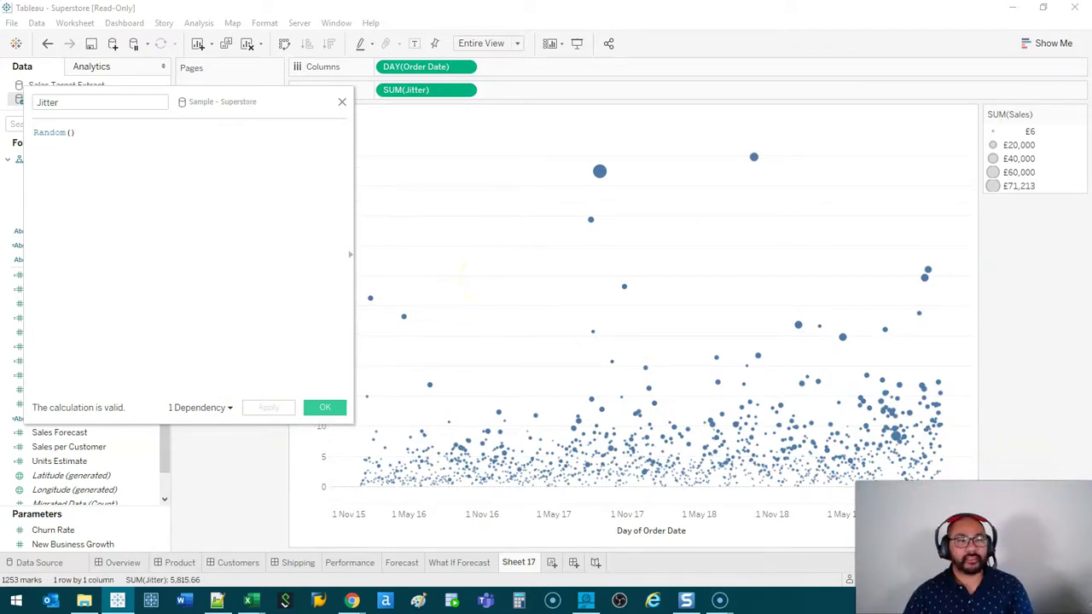
pyautogui.write('-0.5')
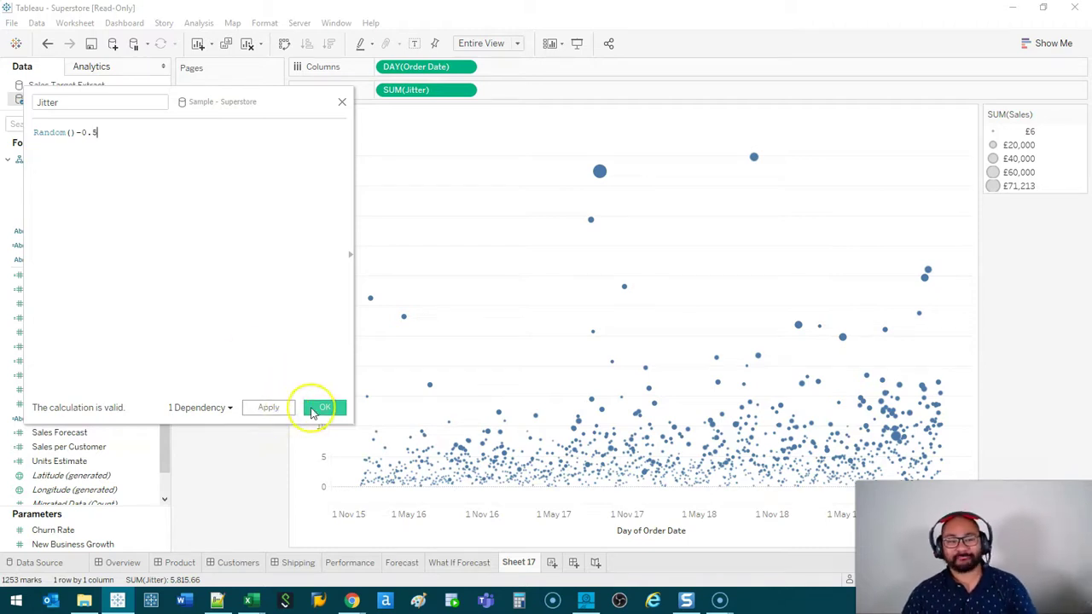
pyautogui.click(322, 408)
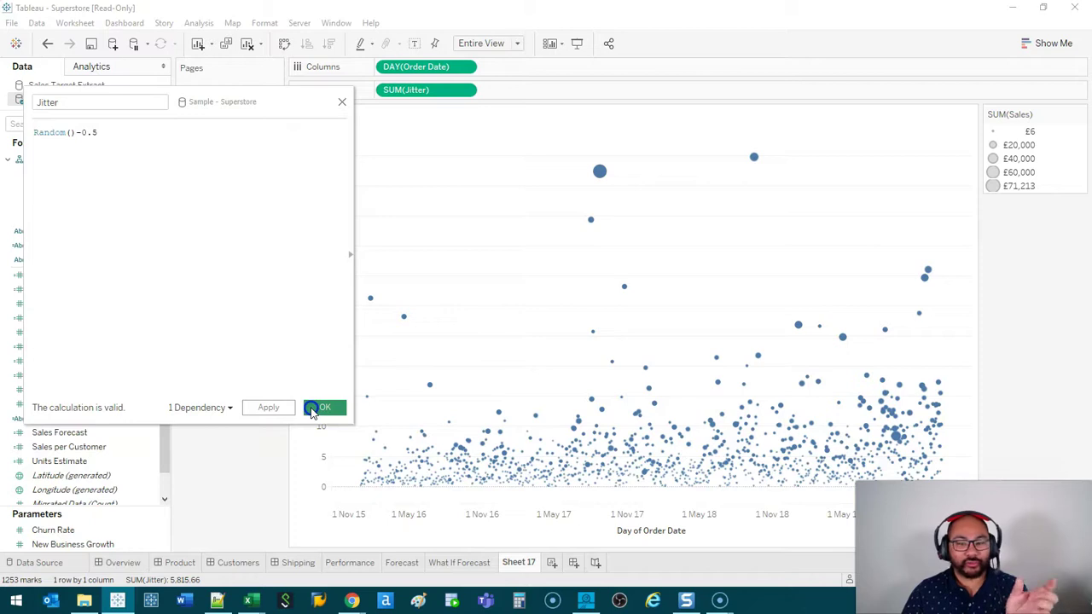
pyautogui.click(313, 409)
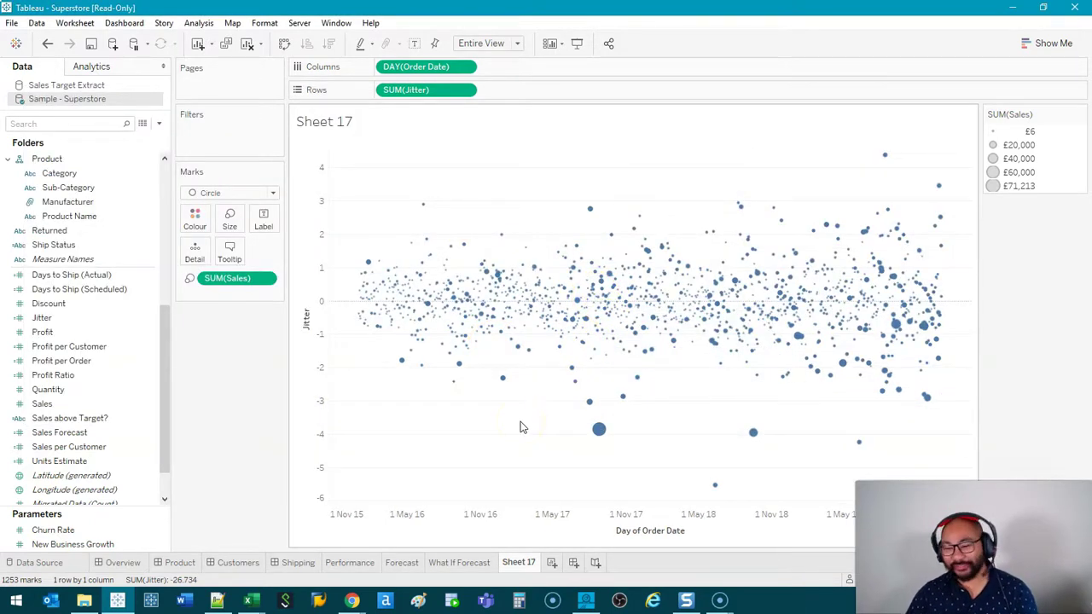
# Move the size legend to the left pane and copy SUM(Sales) onto Colour too.
pyautogui.moveTo(1026, 114); pyautogui.dragTo(253, 336)
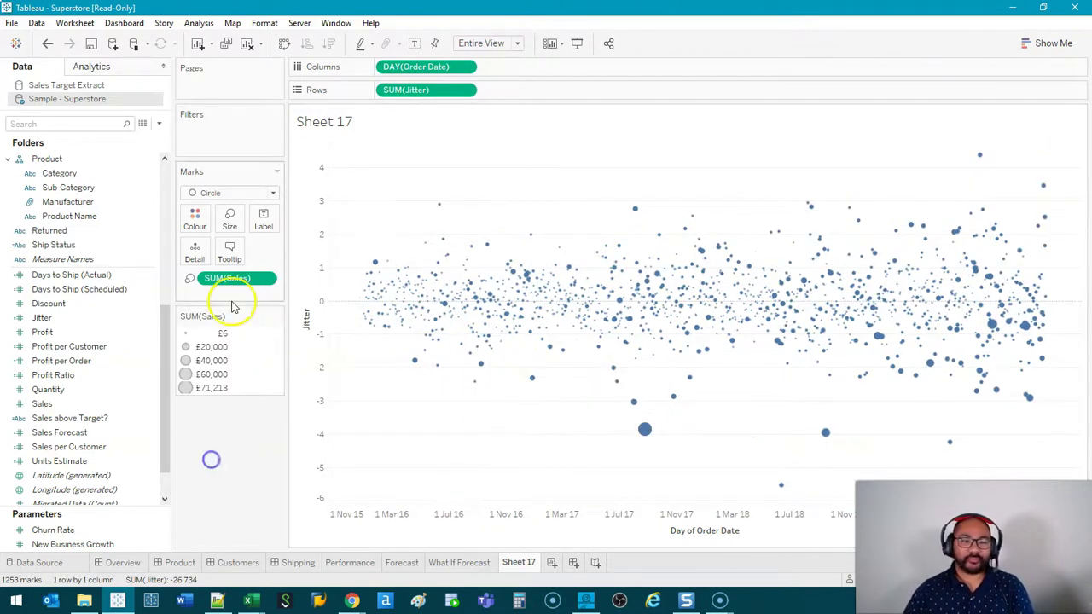
pyautogui.moveTo(226, 289); pyautogui.dragTo(194, 220)
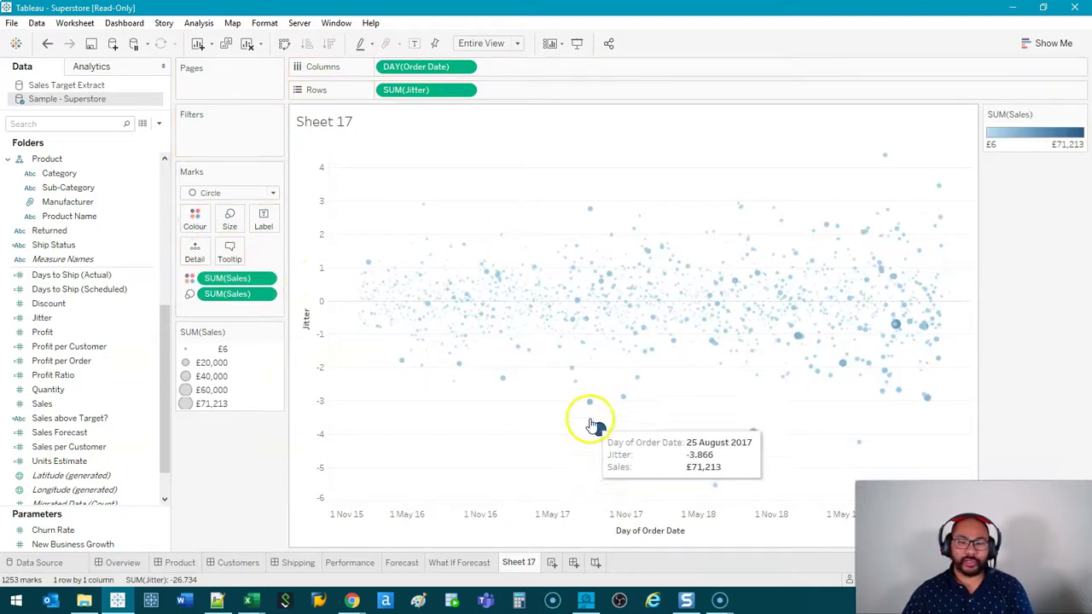
pyautogui.moveTo(791, 349)
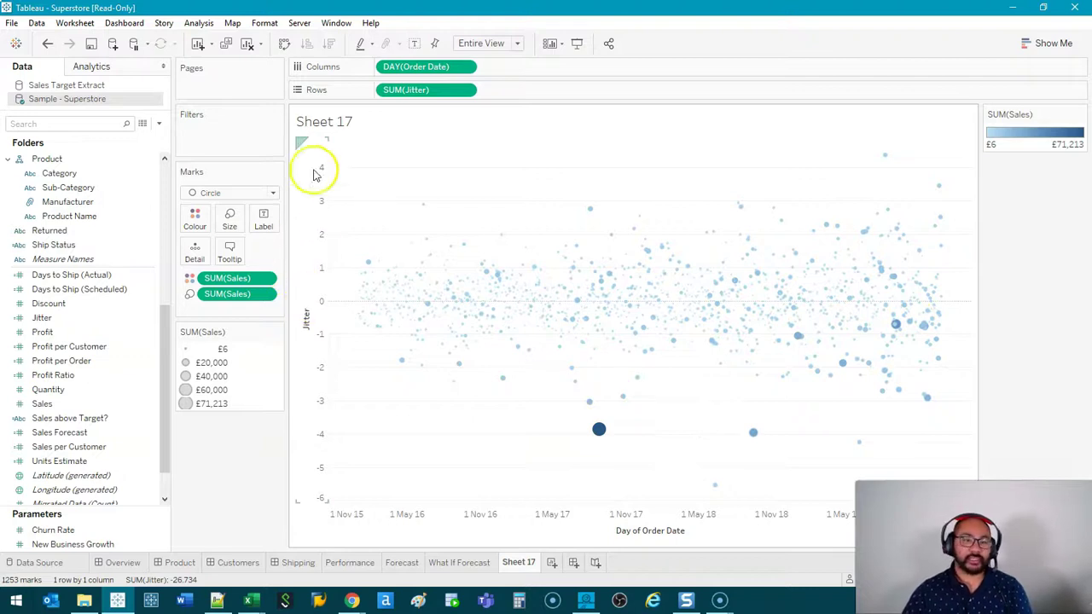
# Hide the Jitter axis header and set the row Grid Lines and Zero Lines to None.
pyautogui.rightClick(310, 249)
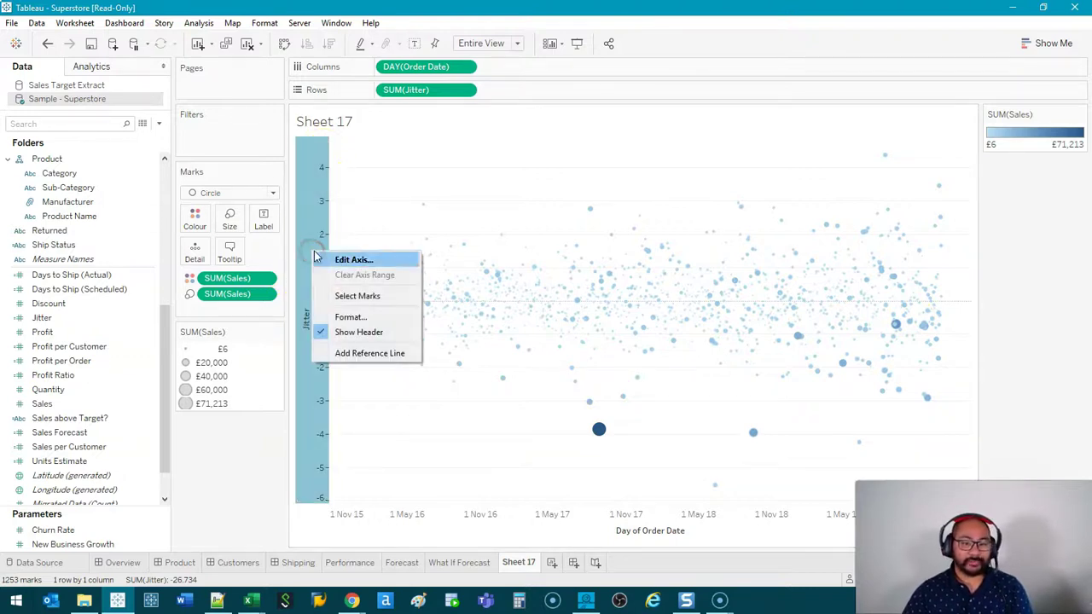
pyautogui.click(378, 334)
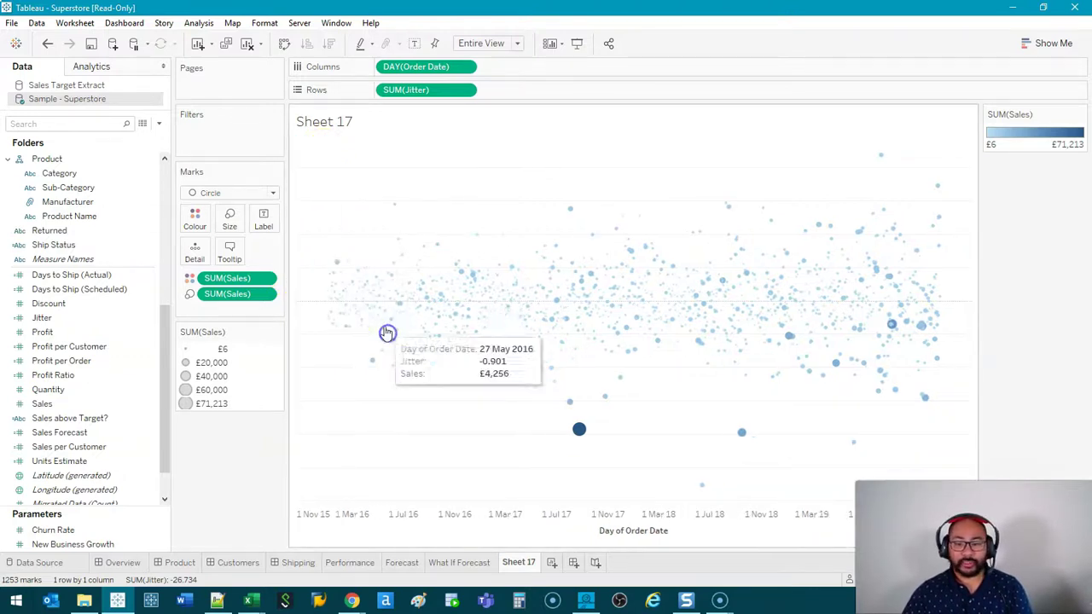
pyautogui.rightClick(345, 201)
pyautogui.click(384, 278)
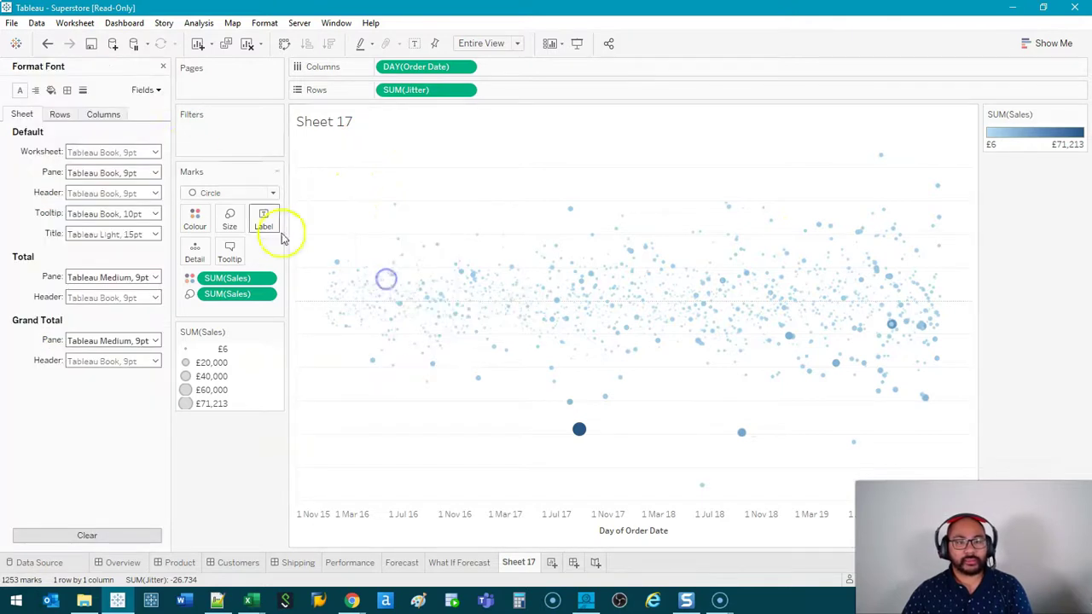
pyautogui.click(83, 90)
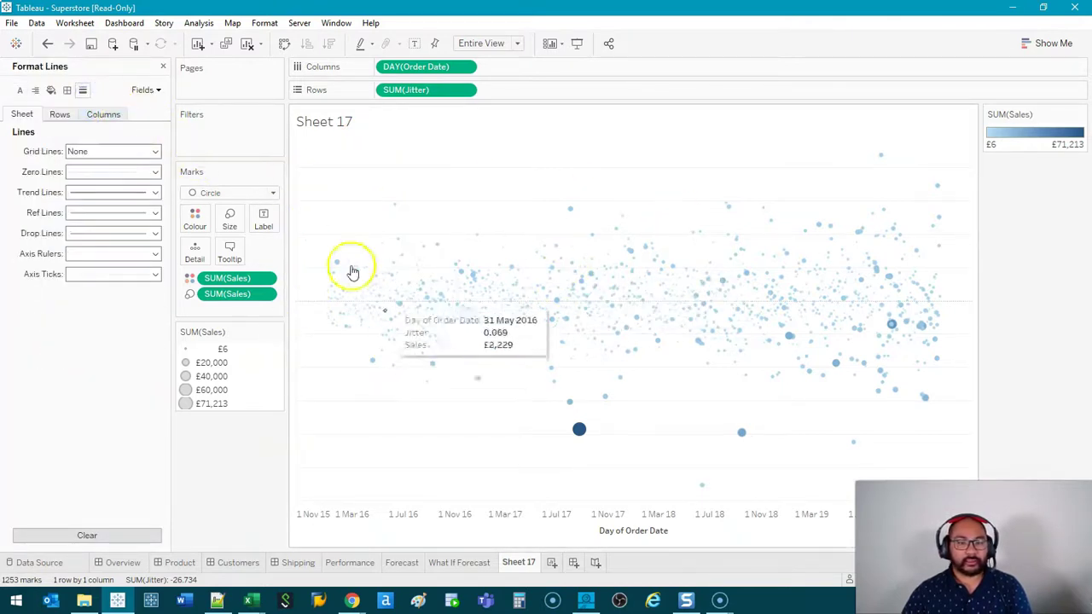
pyautogui.click(60, 114)
pyautogui.click(111, 151)
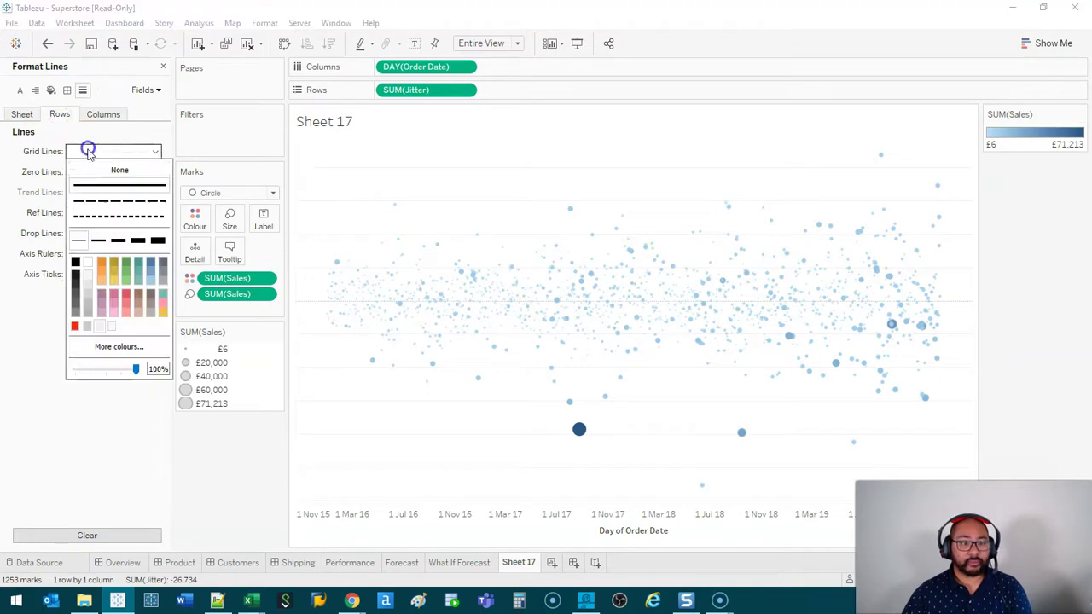
pyautogui.click(46, 387)
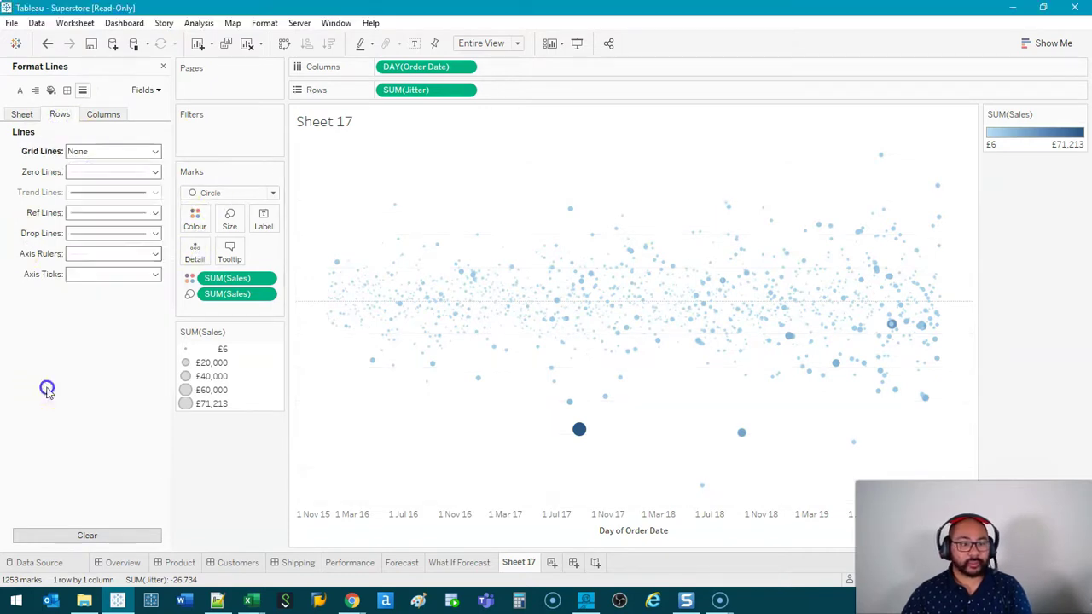
pyautogui.click(114, 172)
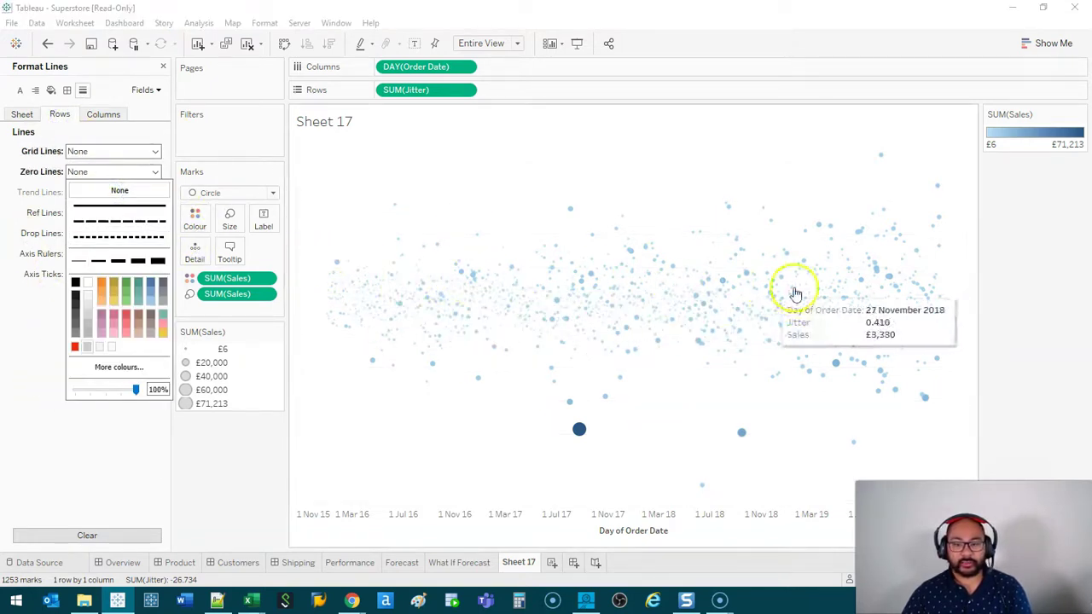
pyautogui.click(98, 492)
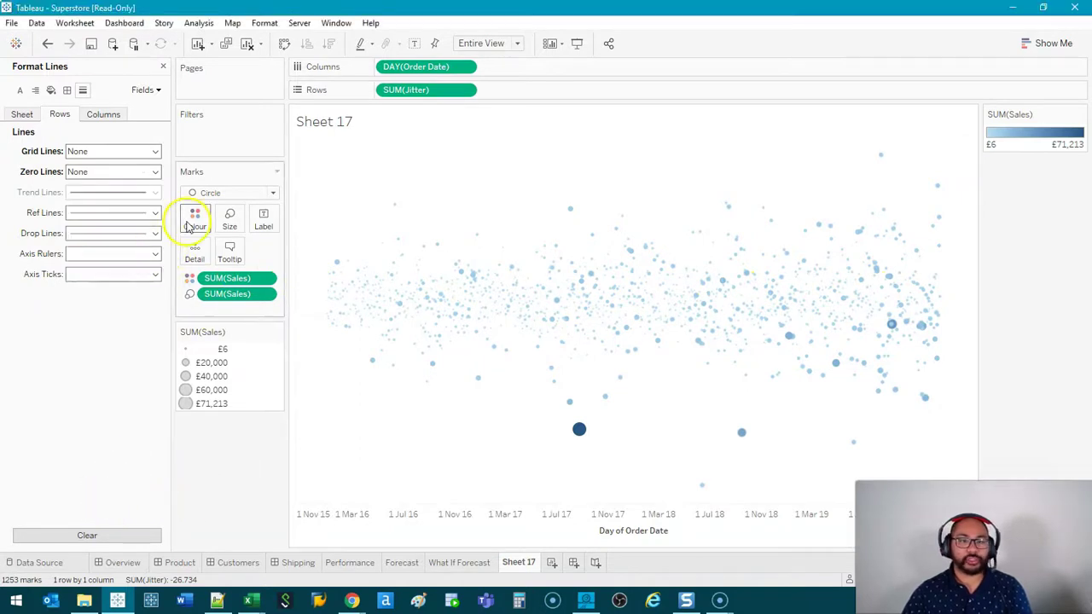
# Recolour the sales legend with a reversed Red-Black Diverging palette so high sales show red.
pyautogui.doubleClick(1019, 132)
pyautogui.click(580, 243)
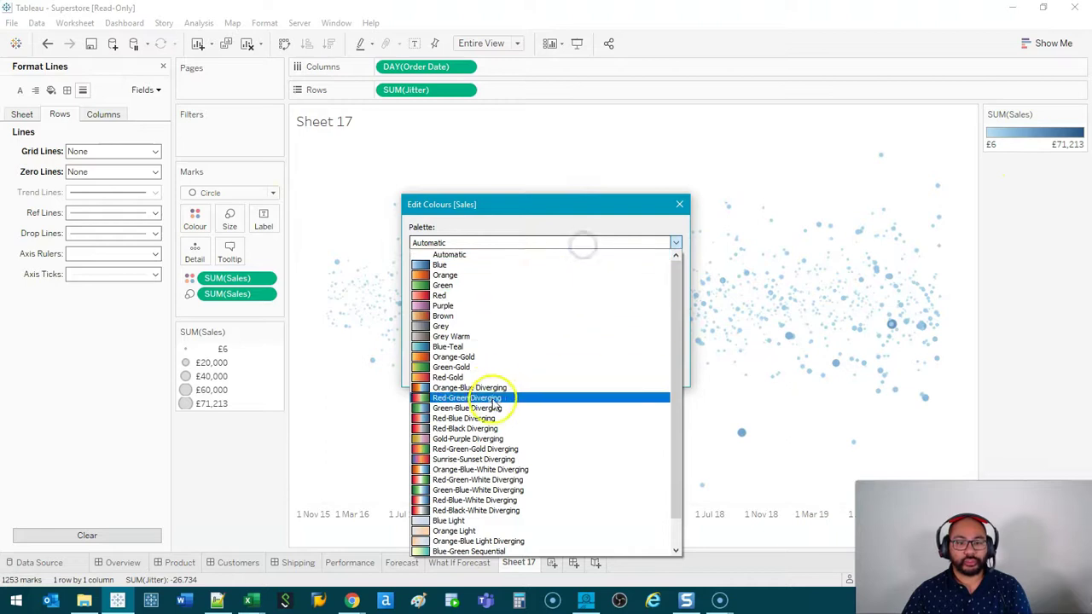
pyautogui.click(487, 429)
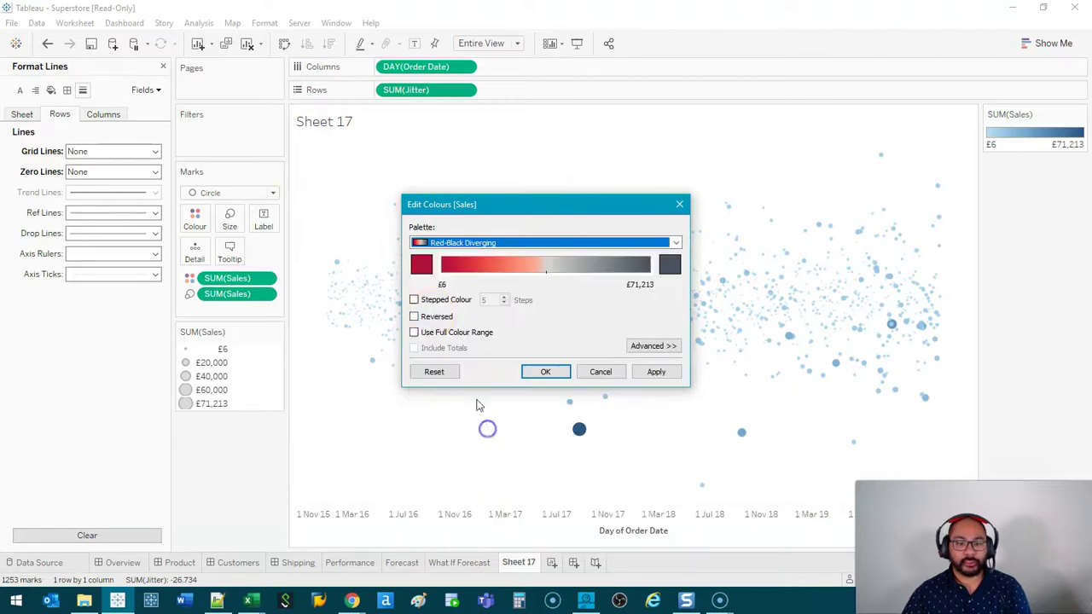
pyautogui.click(433, 319)
pyautogui.click(668, 372)
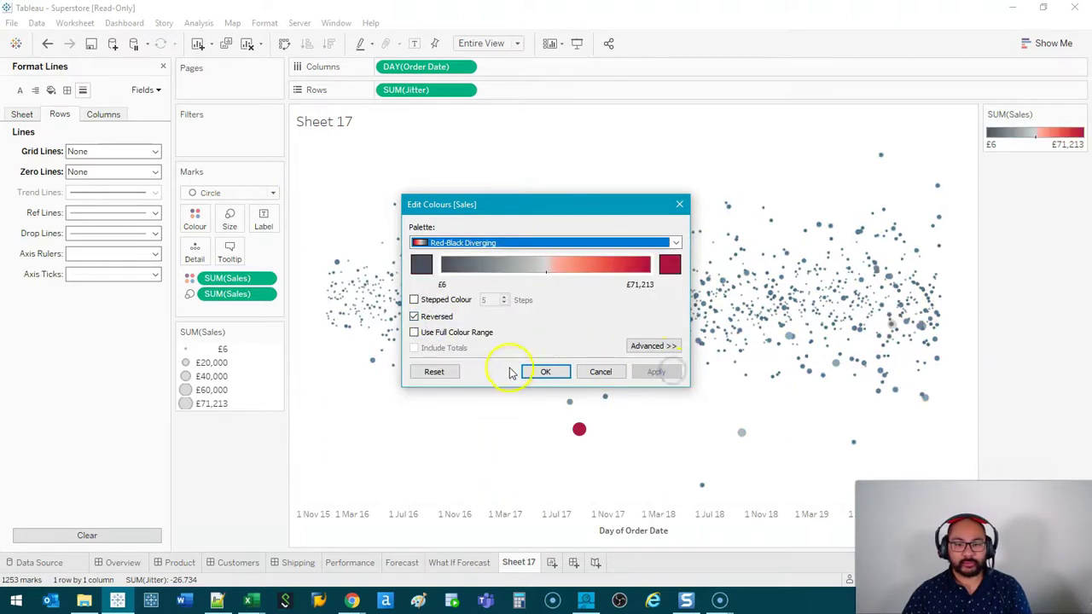
pyautogui.click(547, 376)
# Enlarge the circles with the Size slider.
pyautogui.click(230, 221)
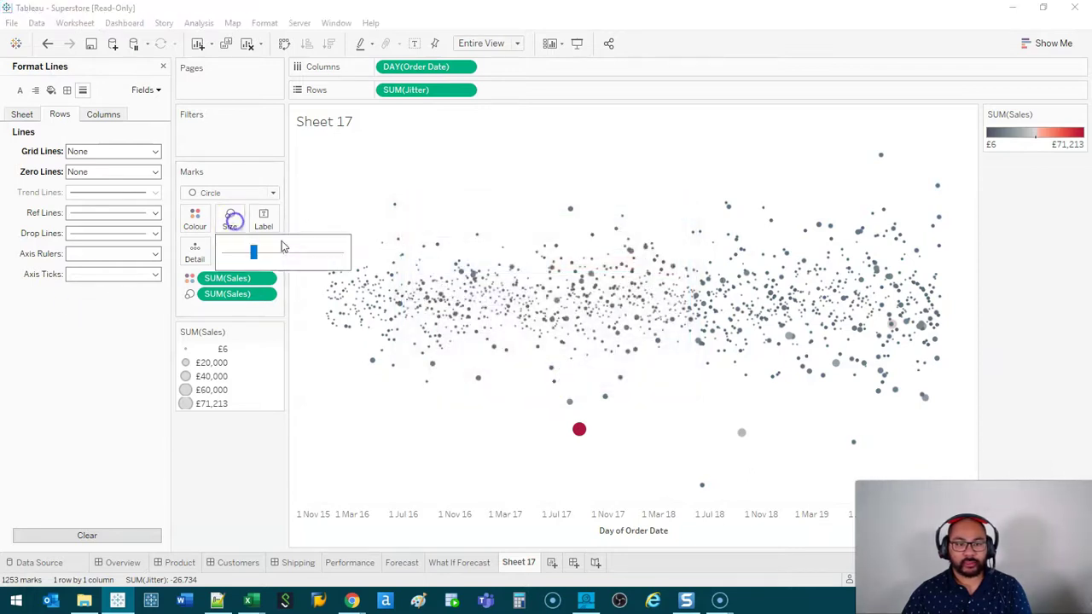
pyautogui.click(275, 260)
pyautogui.moveTo(278, 254); pyautogui.dragTo(283, 254)
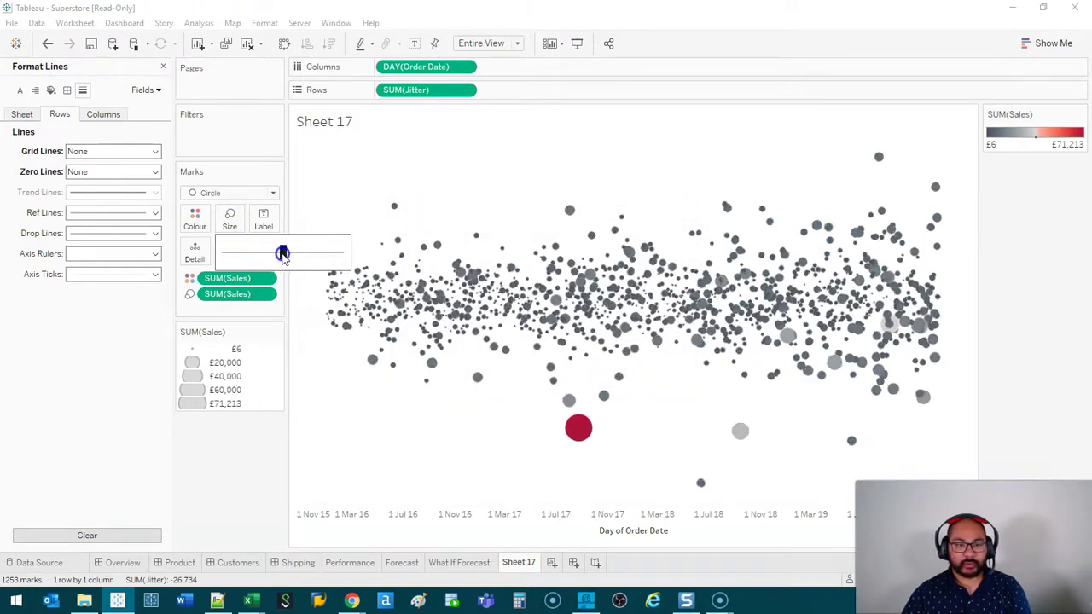
# Lower the circles' opacity to 72%.
pyautogui.click(198, 220)
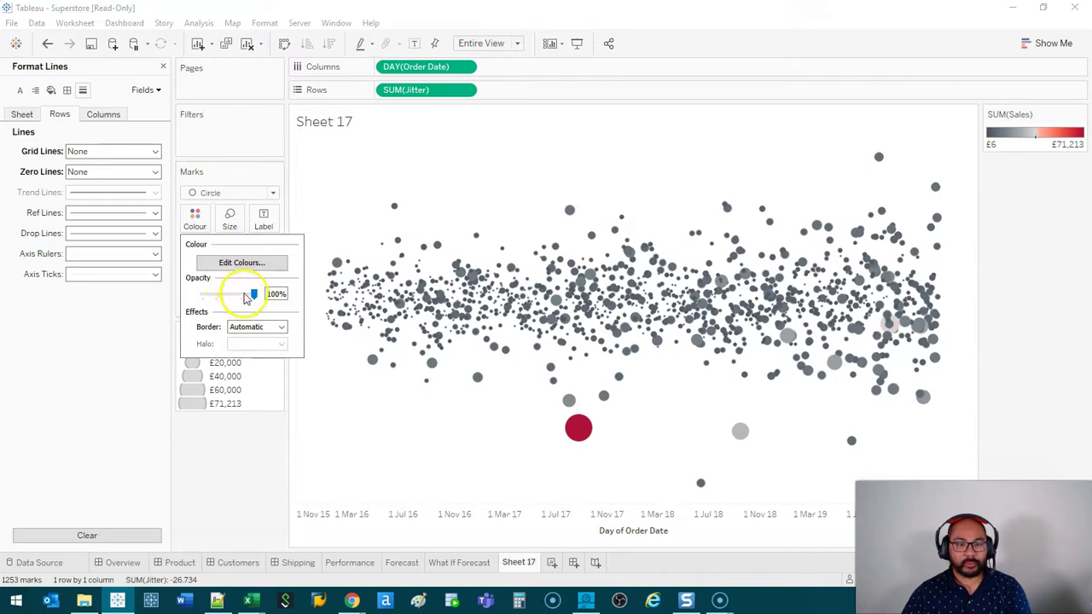
pyautogui.click(245, 294)
pyautogui.click(241, 295)
pyautogui.moveTo(240, 295); pyautogui.dragTo(237, 295)
pyautogui.click(214, 480)
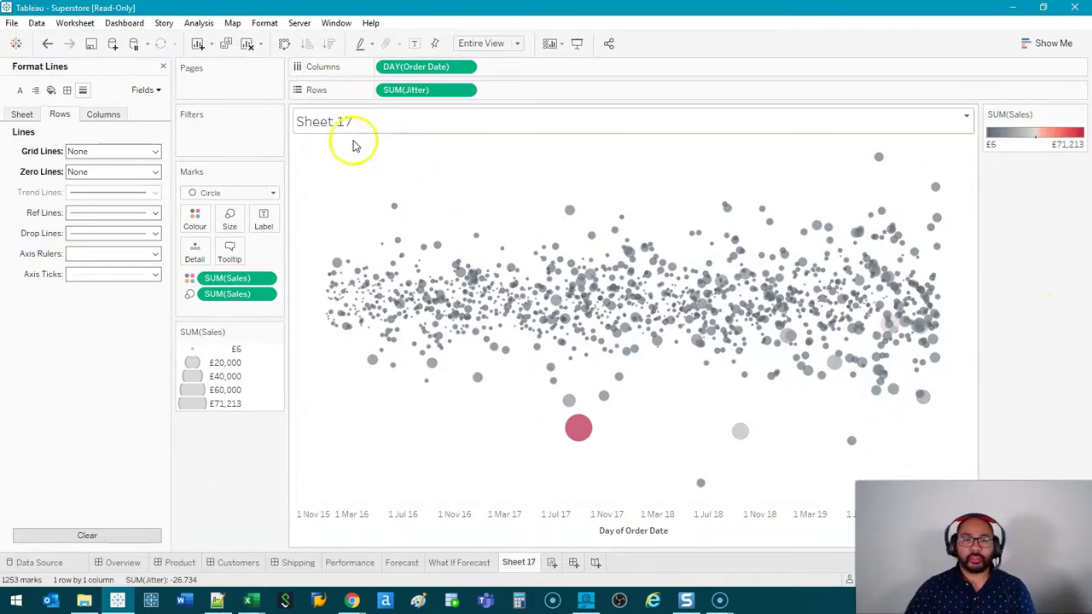
# Hide the Sheet 17 title above the jitter plot of daily sales circles.
pyautogui.rightClick(329, 127)
pyautogui.click(354, 170)
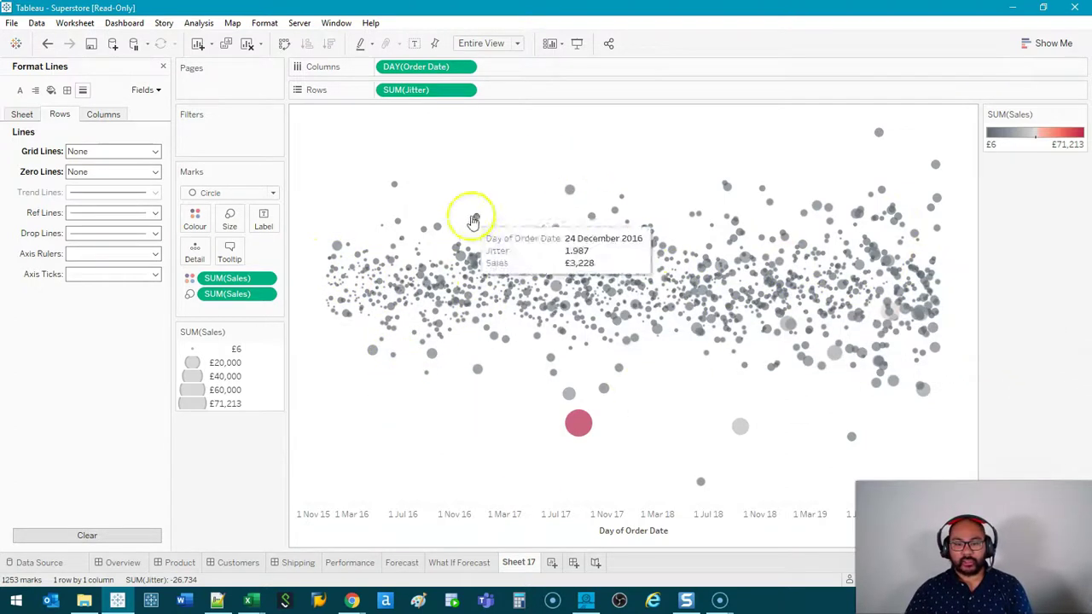
pyautogui.moveTo(578, 424)
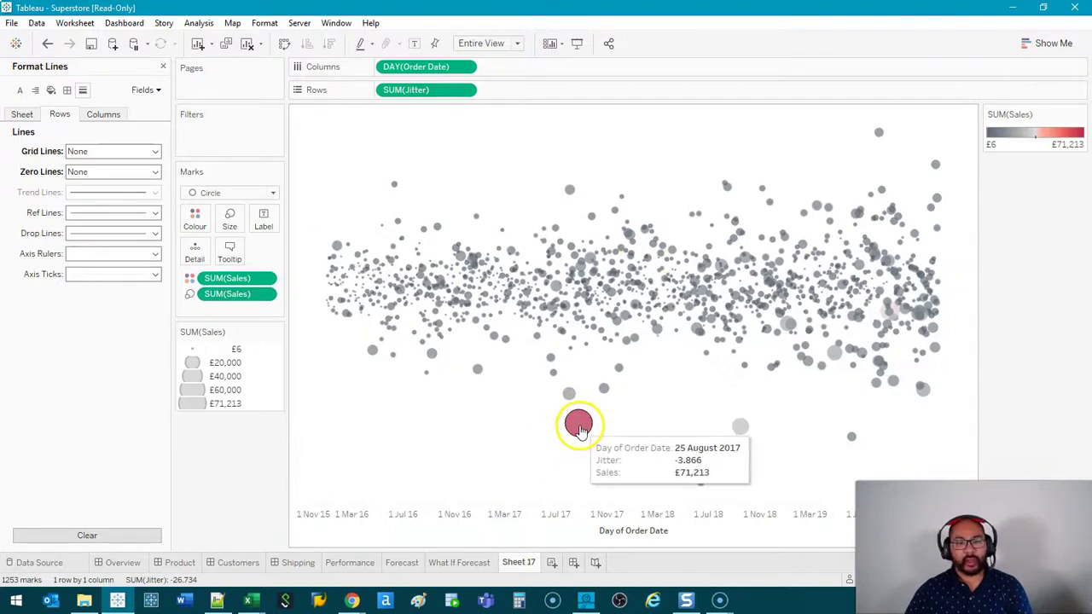